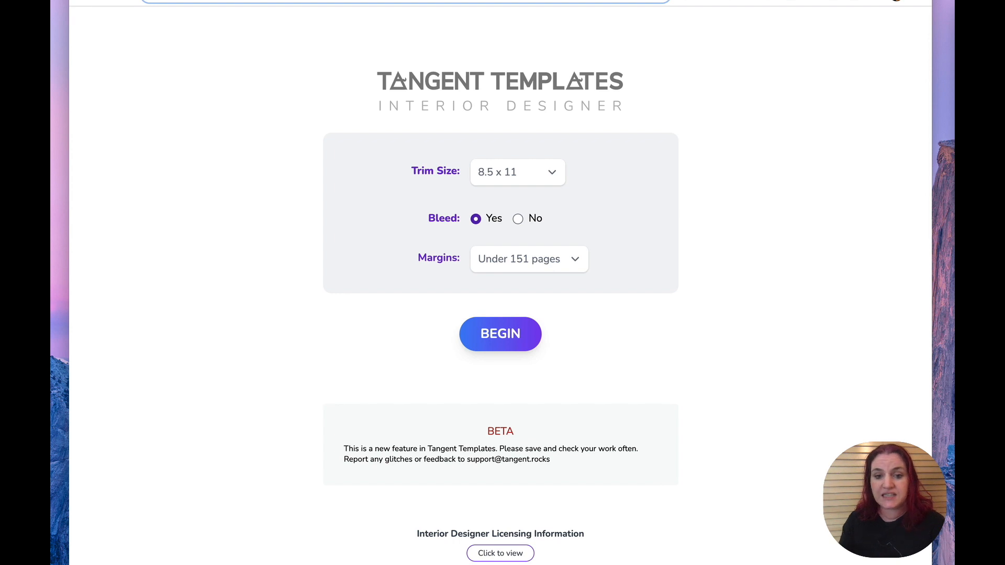
Step: Start an 8.5 x 11 interior project with bleed and under-151-page margins, and open the Postage image category
{"action": "left_click", "coordinate": [503, 341]}
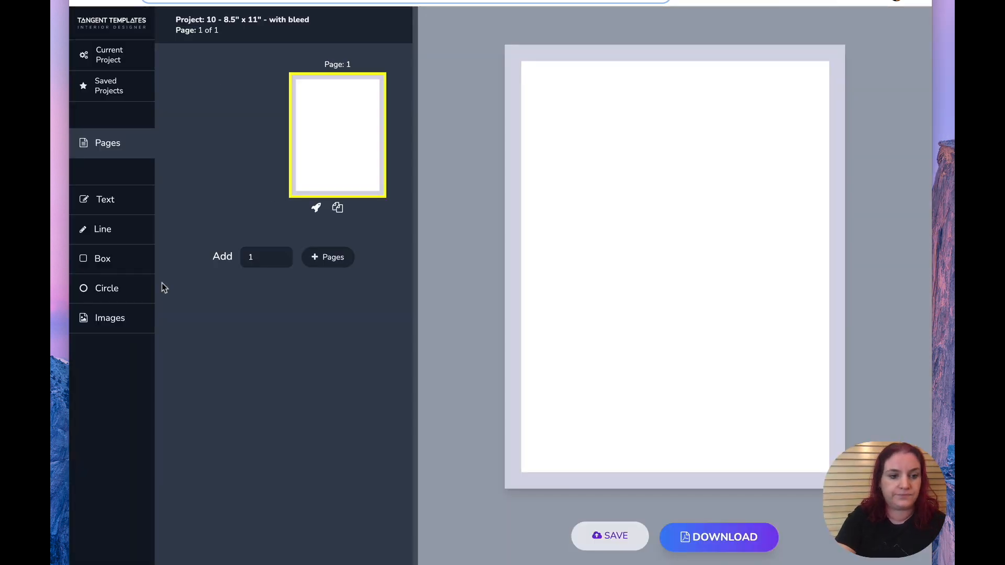
{"action": "left_click", "coordinate": [120, 320]}
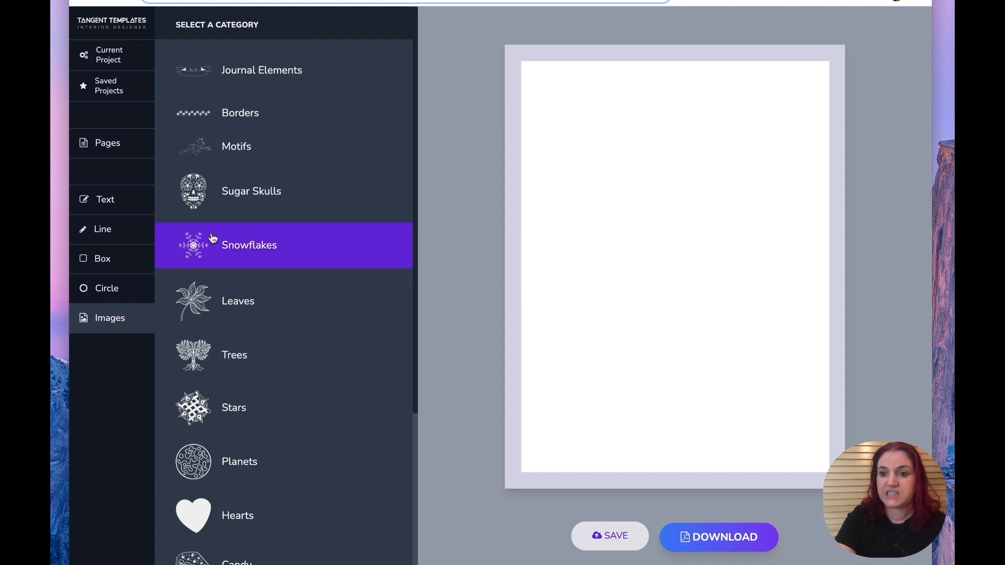
{"action": "scroll", "coordinate": [214, 207], "scroll_direction": "down", "scroll_amount": 1}
{"action": "scroll", "coordinate": [214, 207], "scroll_direction": "down", "scroll_amount": 4}
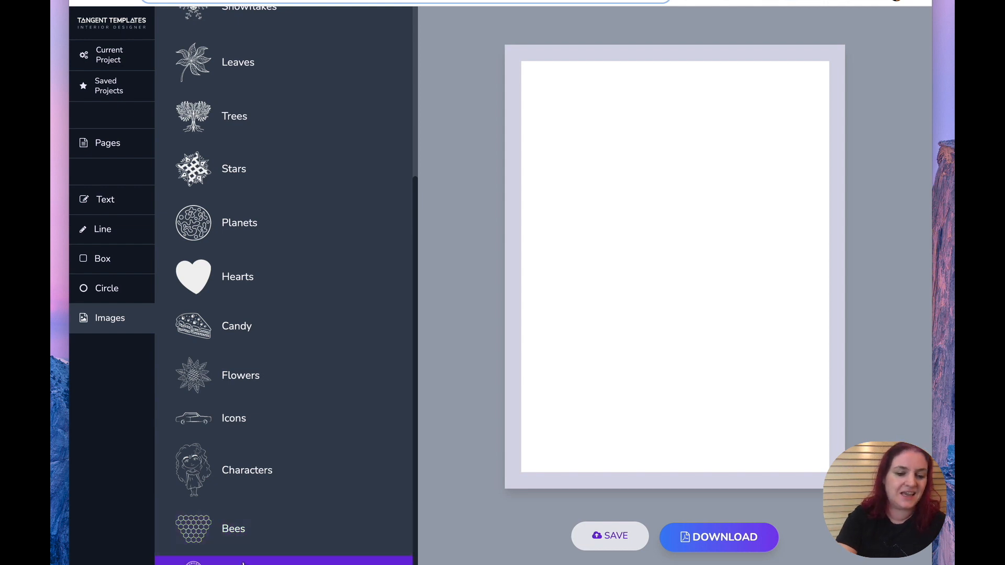
{"action": "left_click", "coordinate": [282, 561]}
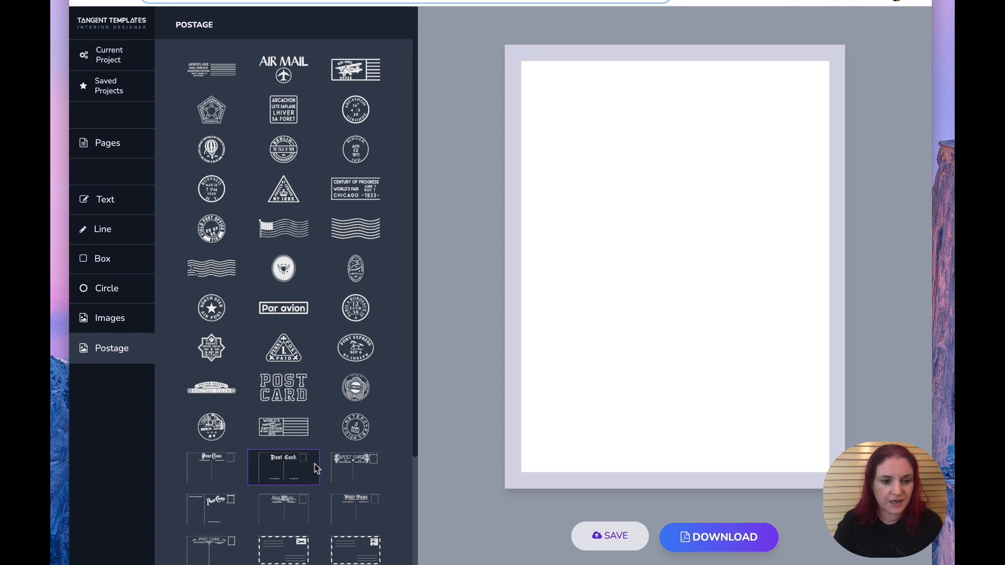
Step: Add the ornate Post Card design with a stamp box, enlarge it to about 4.4" wide and place it near the page's top
{"action": "scroll", "coordinate": [257, 381], "scroll_direction": "down", "scroll_amount": 2}
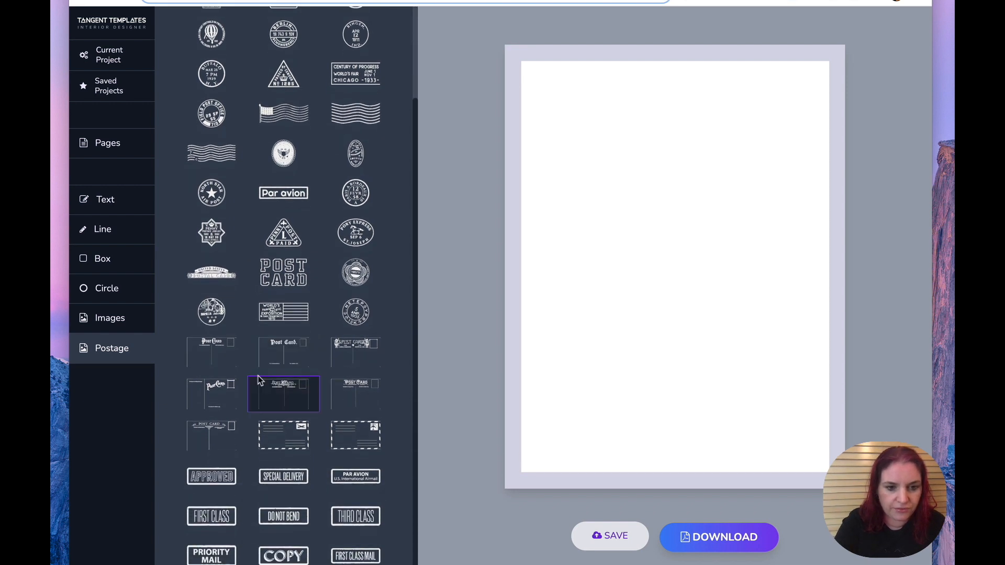
{"action": "left_click", "coordinate": [341, 395]}
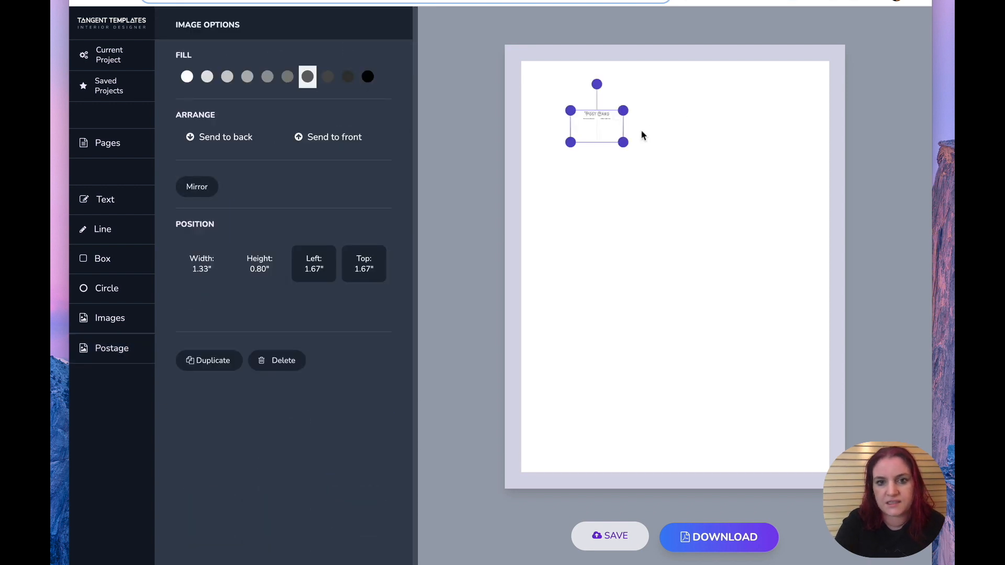
{"action": "left_click_drag", "start_coordinate": [622, 142], "coordinate": [719, 240]}
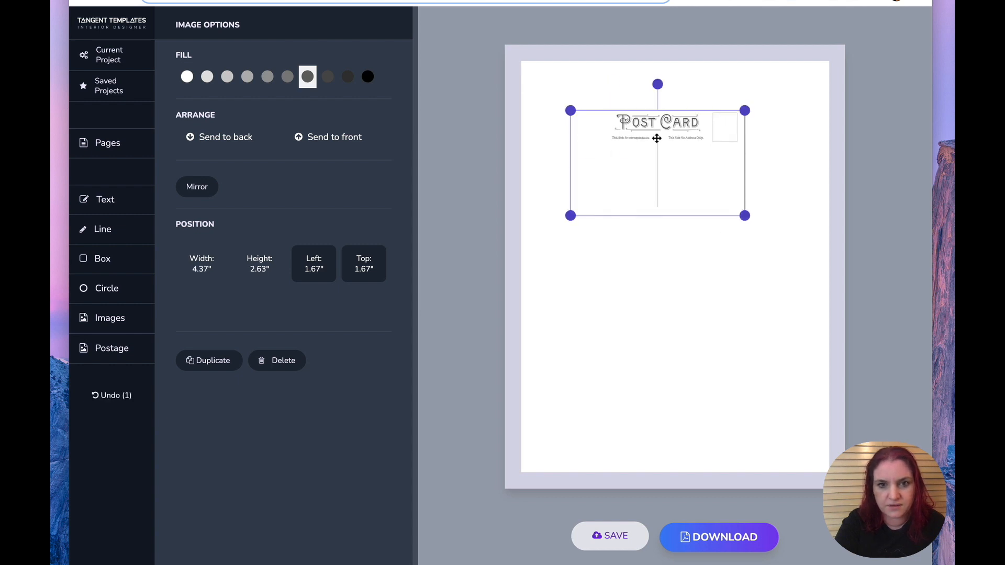
{"action": "left_click_drag", "start_coordinate": [656, 139], "coordinate": [655, 123]}
Step: Add a second Post Card design in decorative lettering, about 4.40" wide, directly below the first postcard
{"action": "left_click", "coordinate": [109, 356]}
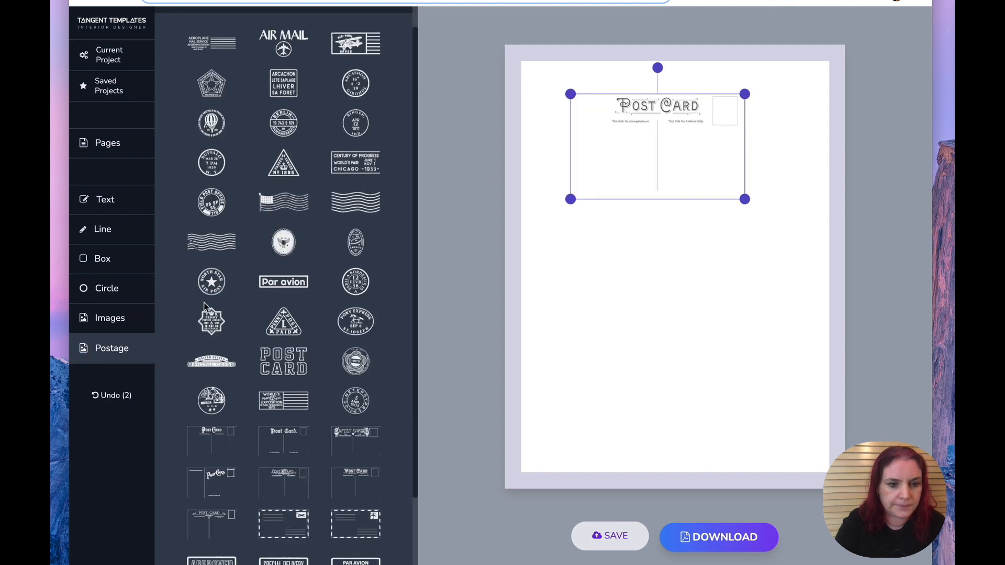
{"action": "scroll", "coordinate": [204, 305], "scroll_direction": "down", "scroll_amount": 3}
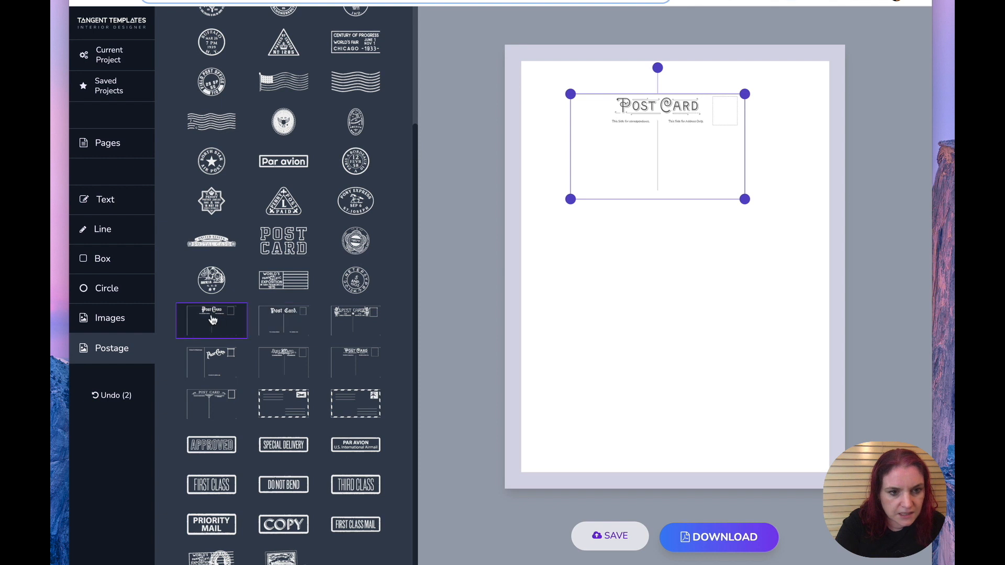
{"action": "left_click", "coordinate": [213, 319]}
{"action": "left_click_drag", "start_coordinate": [627, 140], "coordinate": [705, 254]}
{"action": "left_click_drag", "start_coordinate": [652, 161], "coordinate": [657, 272]}
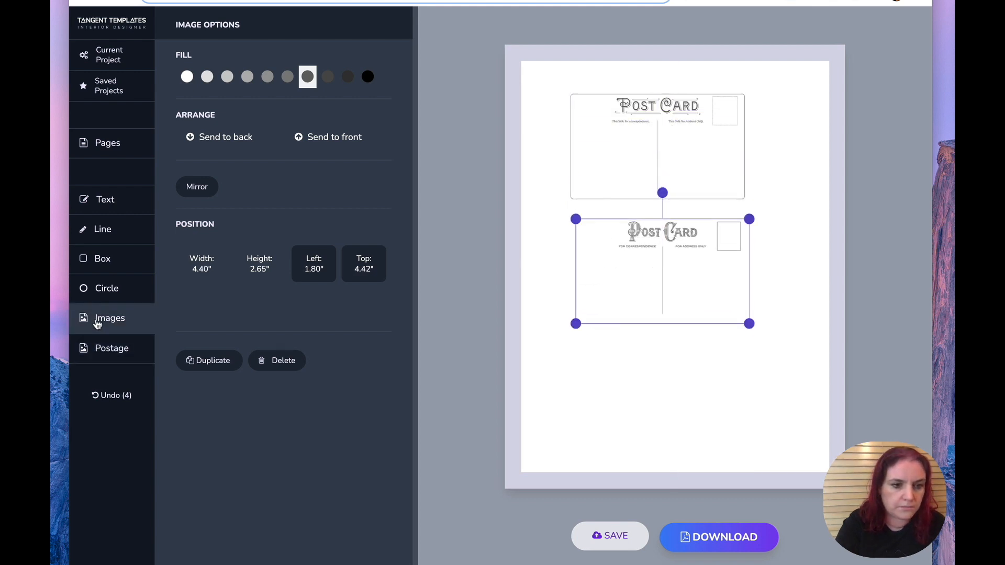
{"action": "left_click", "coordinate": [98, 344]}
{"action": "scroll", "coordinate": [254, 208], "scroll_direction": "down", "scroll_amount": 3}
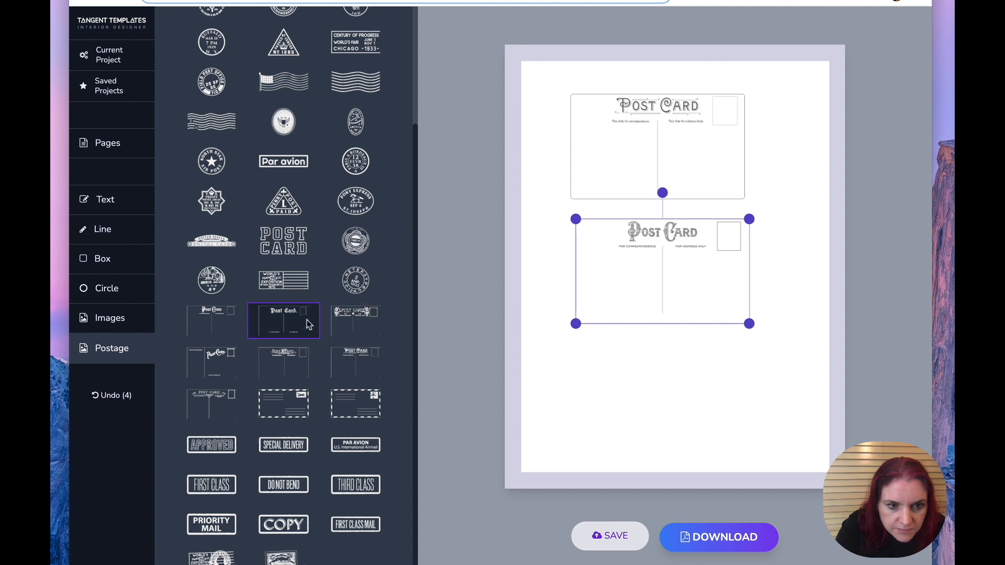
{"action": "left_click", "coordinate": [302, 325]}
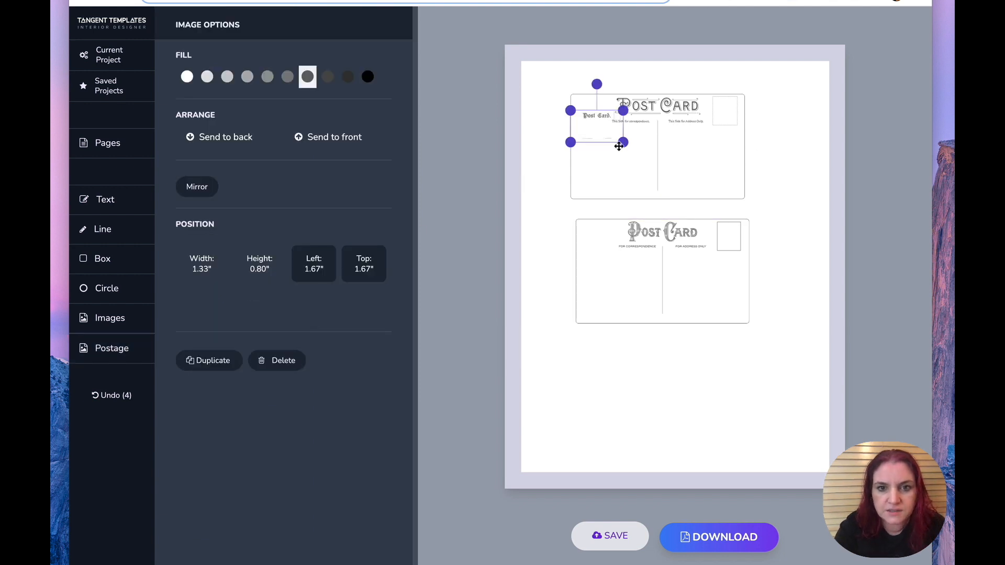
{"action": "left_click_drag", "start_coordinate": [624, 146], "coordinate": [717, 251]}
{"action": "left_click_drag", "start_coordinate": [658, 144], "coordinate": [667, 379]}
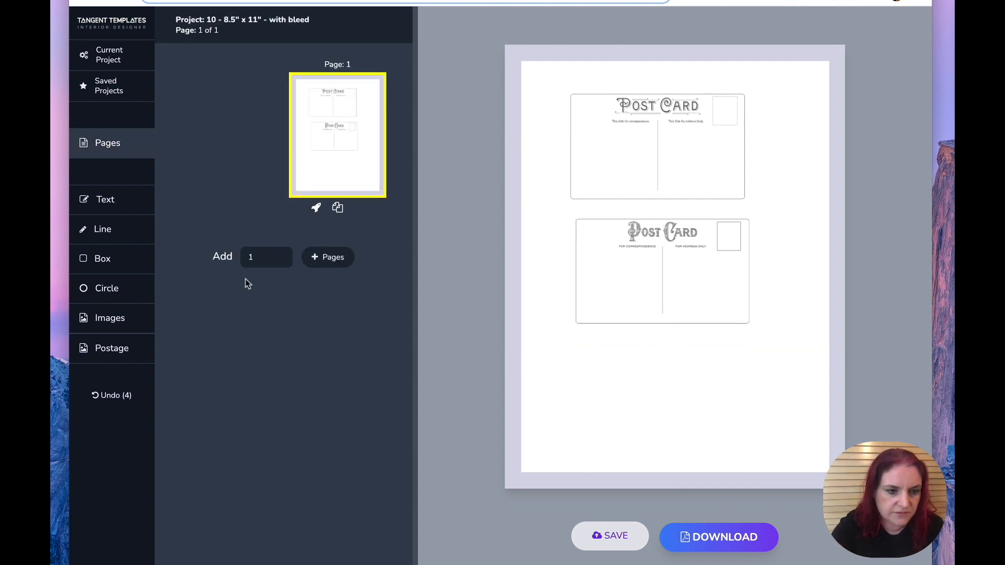
Step: Add a third Post Card design with a column-style divider, about 4.35" wide, below the second postcard
{"action": "left_click", "coordinate": [115, 346]}
{"action": "scroll", "coordinate": [219, 287], "scroll_direction": "down", "scroll_amount": 3}
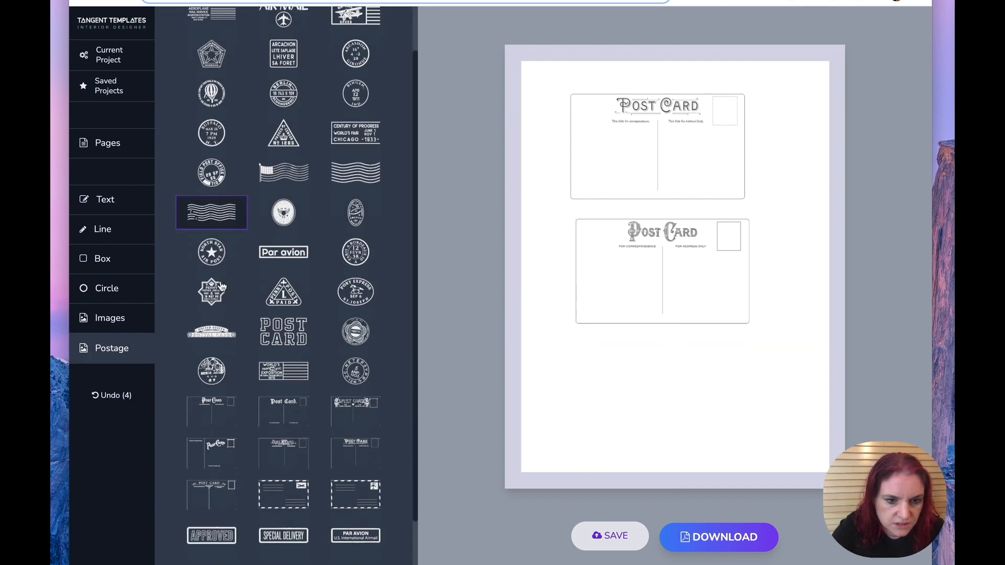
{"action": "left_click", "coordinate": [225, 415]}
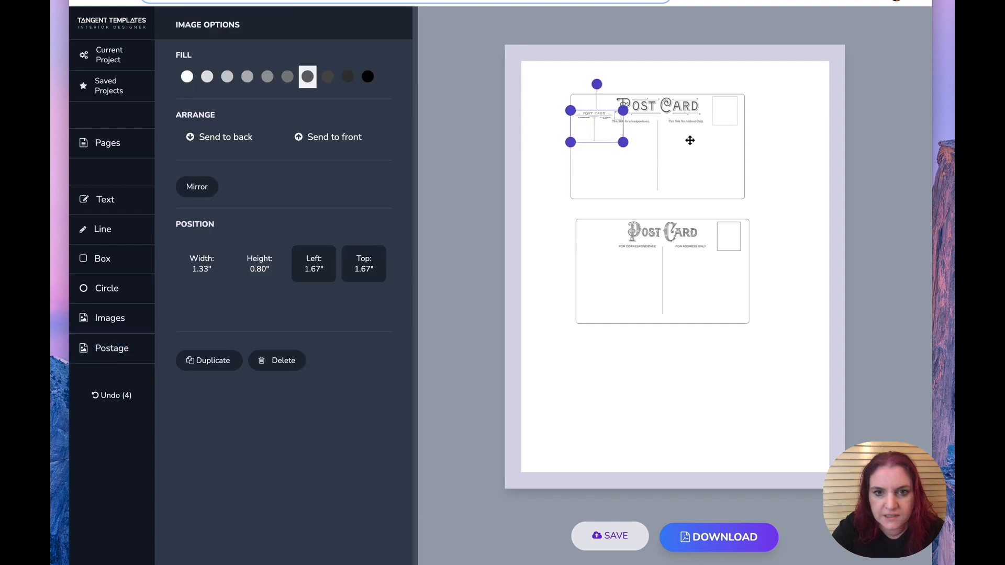
{"action": "left_click_drag", "start_coordinate": [626, 143], "coordinate": [707, 253]}
{"action": "left_click_drag", "start_coordinate": [668, 190], "coordinate": [679, 417]}
Step: Set the fill of all three postcards to black
{"action": "left_click_drag", "start_coordinate": [778, 447], "coordinate": [590, 85]}
{"action": "left_click", "coordinate": [552, 123]}
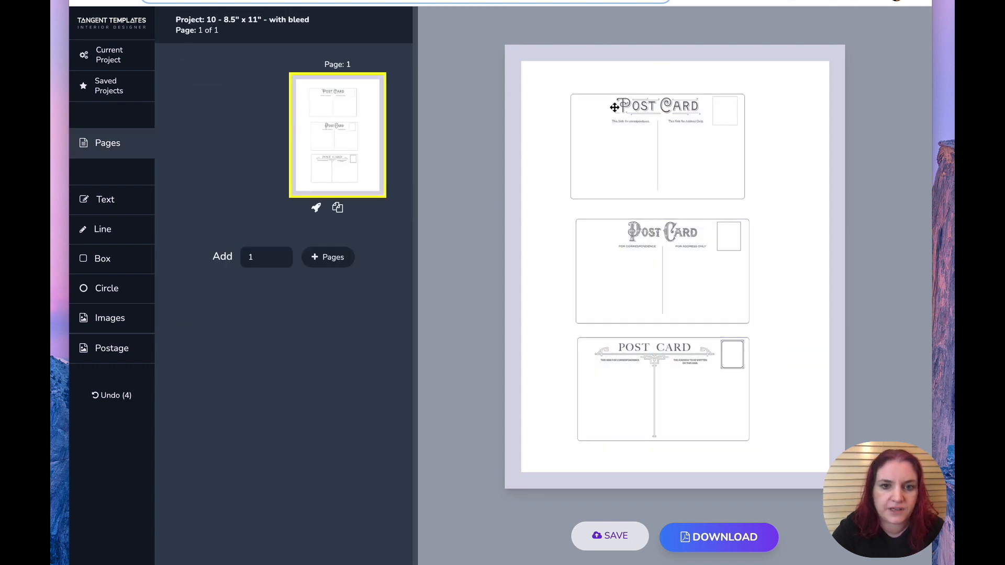
{"action": "left_click", "coordinate": [612, 106]}
{"action": "left_click", "coordinate": [368, 77]}
{"action": "left_click", "coordinate": [607, 266]}
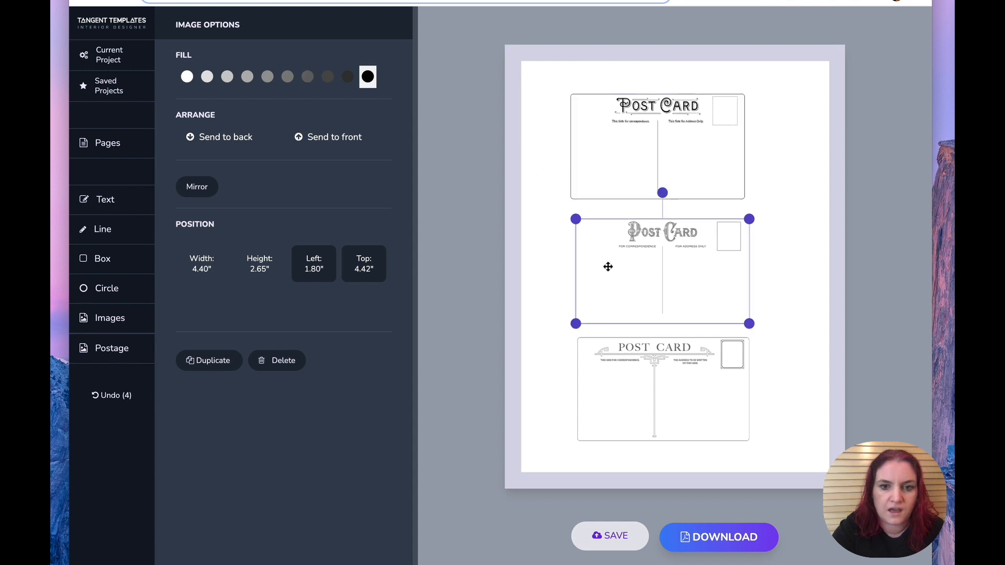
{"action": "left_click", "coordinate": [658, 358]}
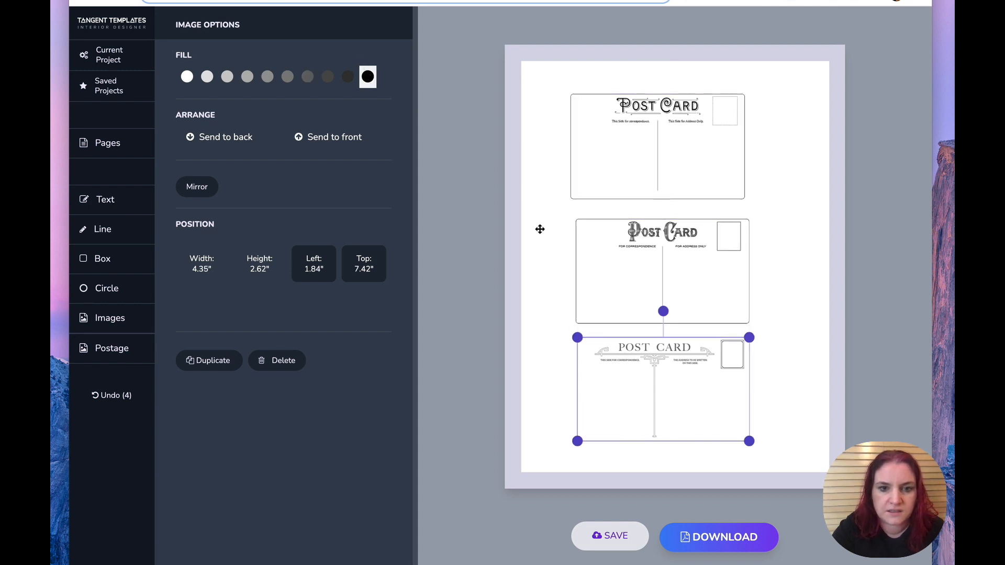
{"action": "left_click", "coordinate": [369, 77]}
{"action": "left_click", "coordinate": [549, 258]}
Step: Tilt the top postcard counterclockwise and shift it toward the page's left edge
{"action": "left_click", "coordinate": [713, 184]}
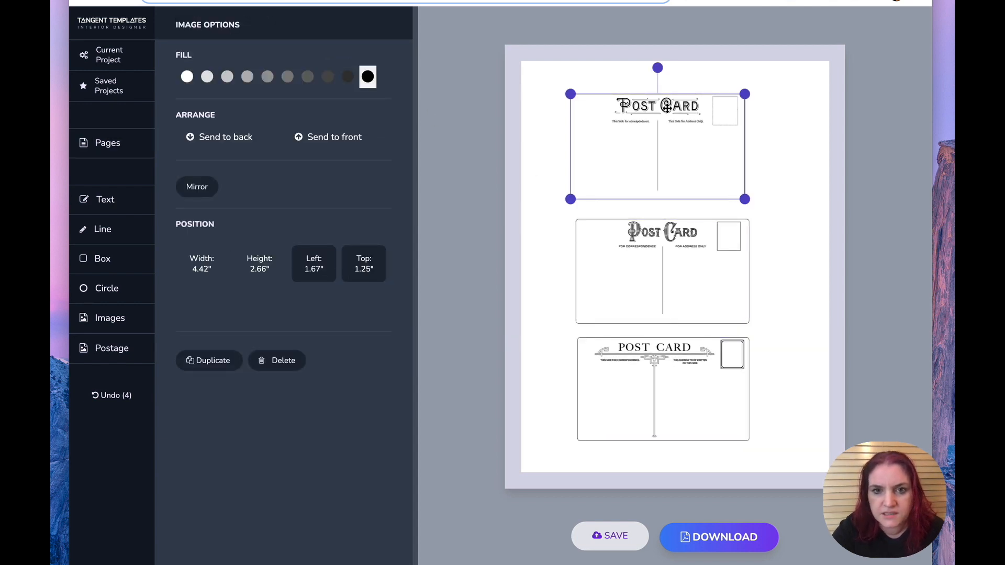
{"action": "left_click_drag", "start_coordinate": [659, 66], "coordinate": [637, 70]}
{"action": "left_click_drag", "start_coordinate": [673, 136], "coordinate": [649, 141]}
Step: Tilt the middle postcard clockwise toward the page's right edge and the bottom postcard counterclockwise toward the left edge
{"action": "left_click", "coordinate": [675, 228]}
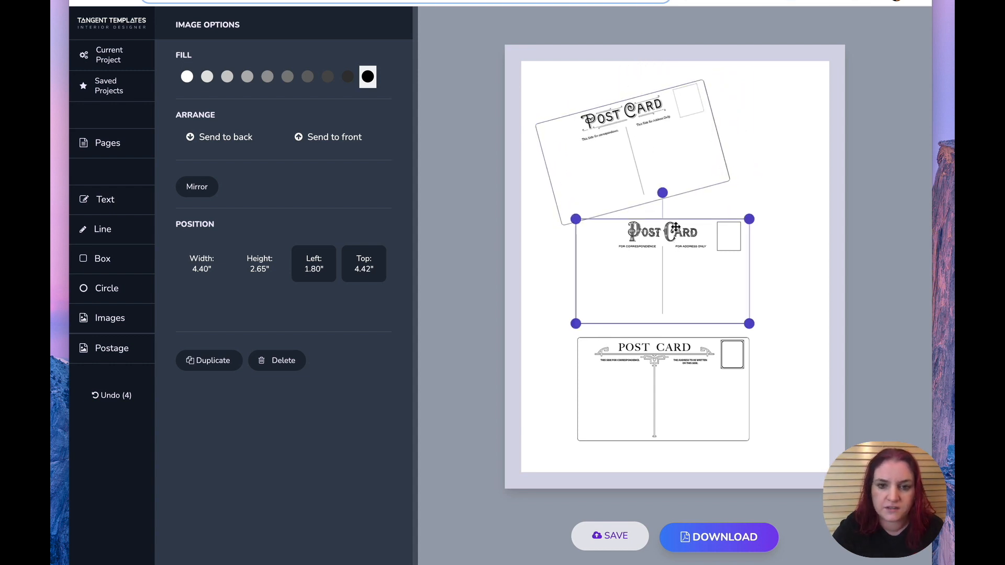
{"action": "left_click_drag", "start_coordinate": [680, 192], "coordinate": [731, 271]}
{"action": "left_click", "coordinate": [677, 373]}
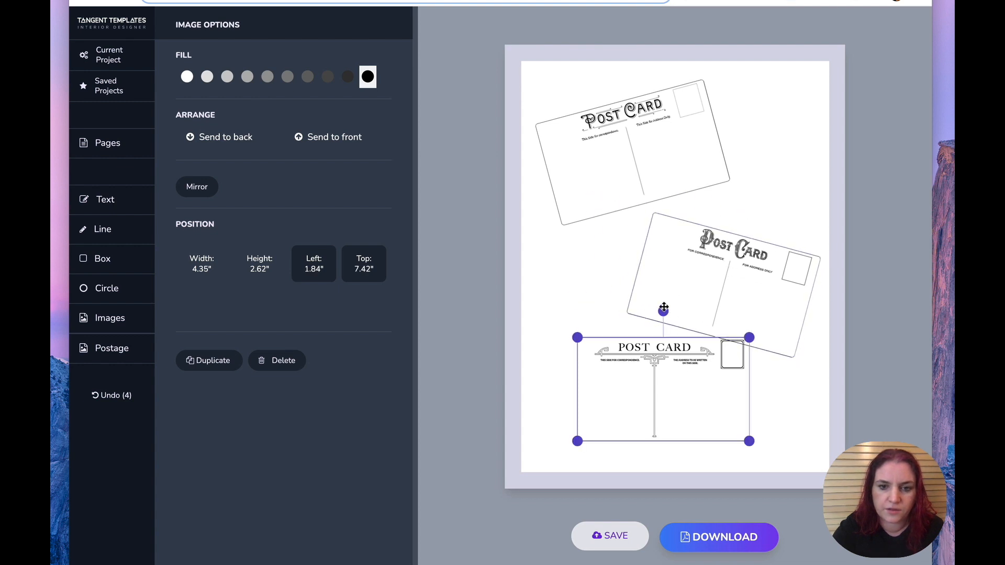
{"action": "left_click_drag", "start_coordinate": [659, 312], "coordinate": [643, 313]}
{"action": "left_click_drag", "start_coordinate": [657, 372], "coordinate": [634, 366]}
Step: Move the middle postcard up to about 3.63" from the top so it clears the bottom postcard
{"action": "left_click_drag", "start_coordinate": [688, 271], "coordinate": [689, 263]}
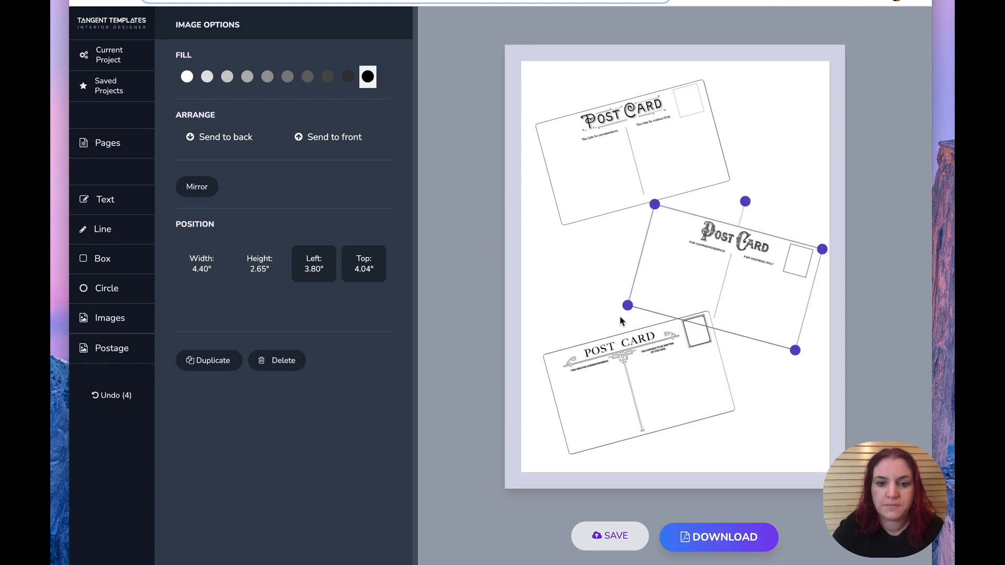
{"action": "mouse_move", "coordinate": [626, 306]}
{"action": "left_mouse_down"}
{"action": "mouse_move", "coordinate": [653, 294]}
{"action": "mouse_move", "coordinate": [628, 305]}
{"action": "left_mouse_up"}
{"action": "left_click_drag", "start_coordinate": [708, 258], "coordinate": [708, 239]}
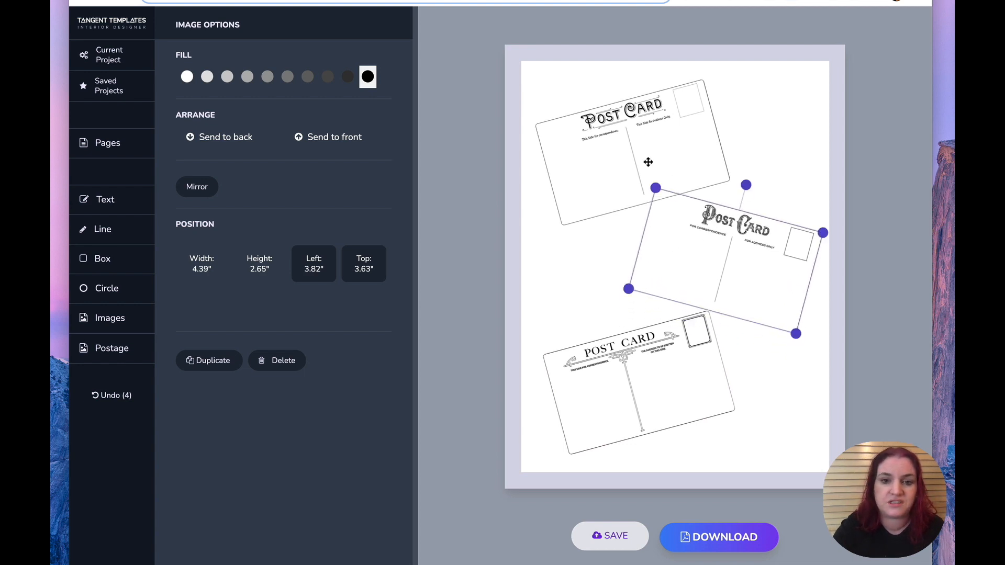
Step: Shrink the top postcard to about 4.06" wide and nudge it up, clear of the middle postcard
{"action": "left_click", "coordinate": [648, 162]}
{"action": "left_click_drag", "start_coordinate": [733, 181], "coordinate": [713, 173]}
{"action": "left_click_drag", "start_coordinate": [668, 148], "coordinate": [668, 139]}
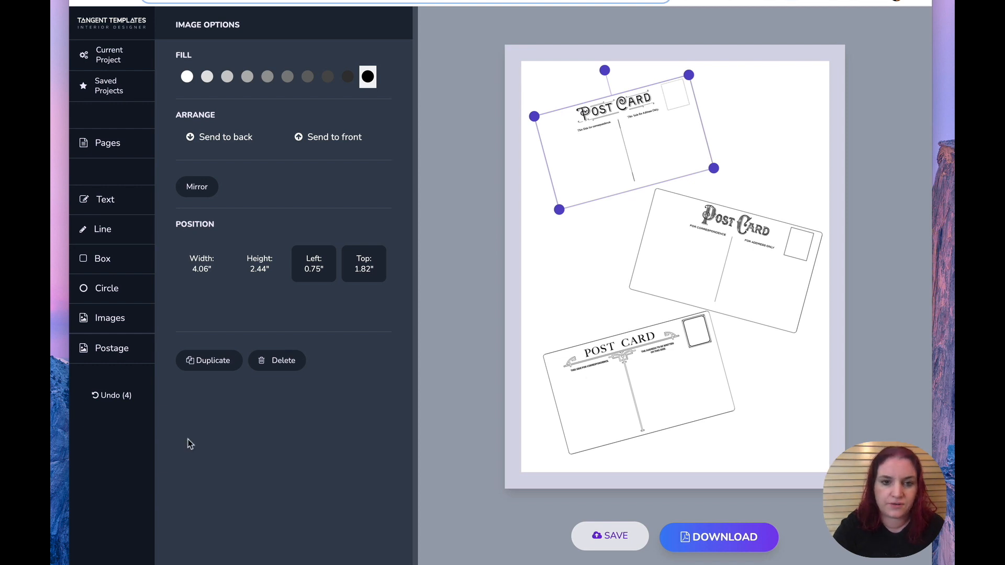
Step: Add the hot-air balloon postmark, enlarge it to about 4.19" wide and place it in the page's upper right corner
{"action": "left_click", "coordinate": [103, 362]}
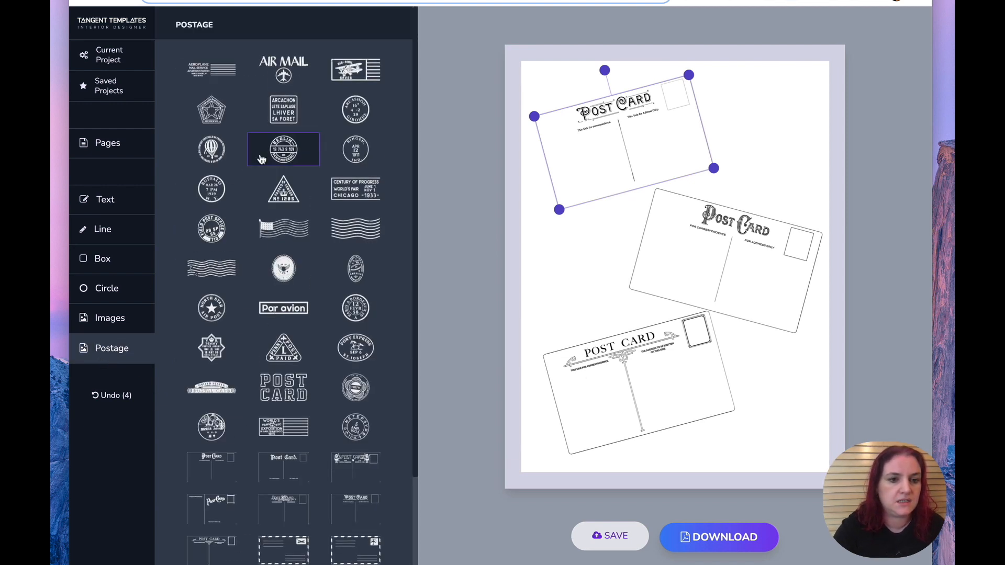
{"action": "left_click", "coordinate": [211, 150]}
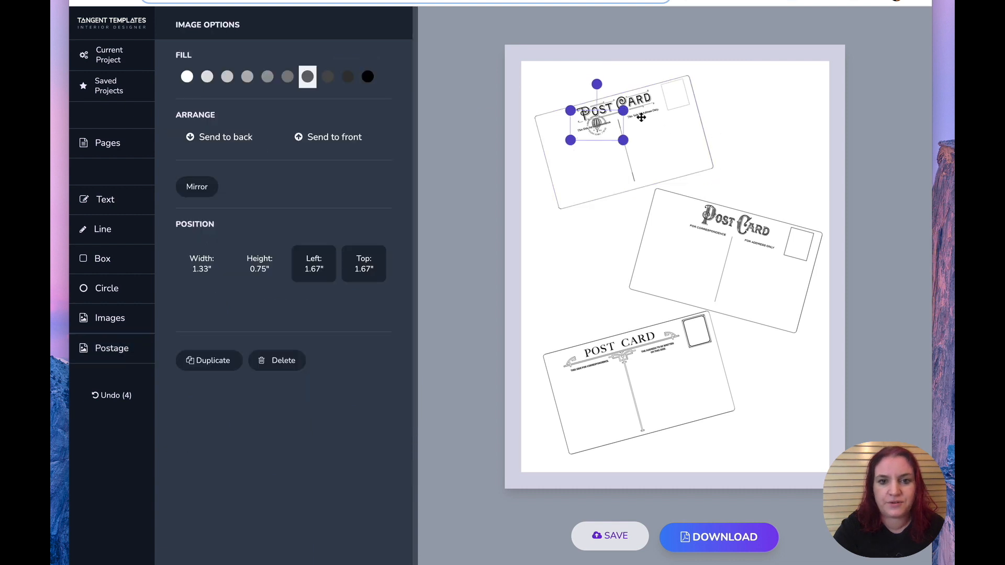
{"action": "left_click_drag", "start_coordinate": [623, 142], "coordinate": [703, 185]}
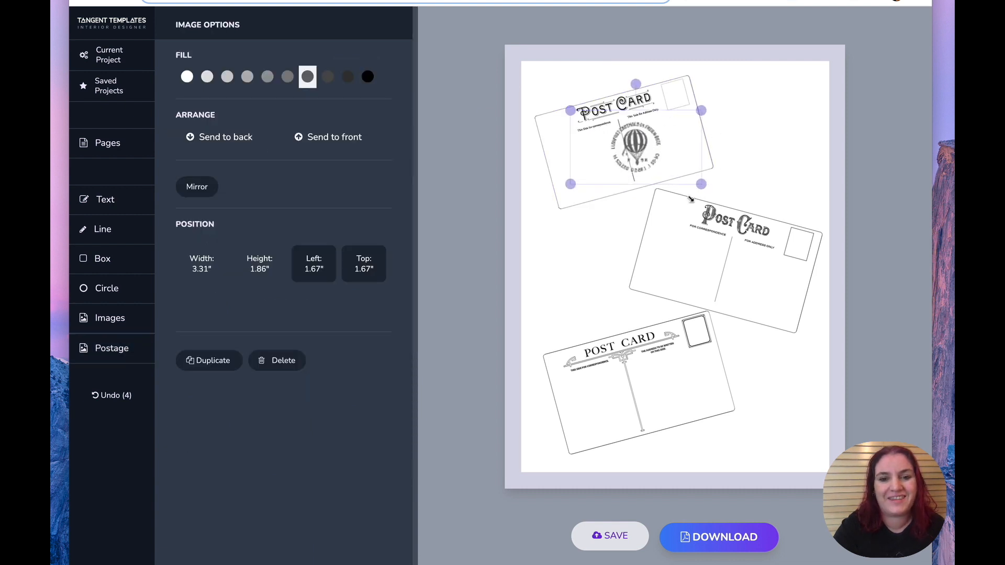
{"action": "left_click_drag", "start_coordinate": [634, 163], "coordinate": [744, 123]}
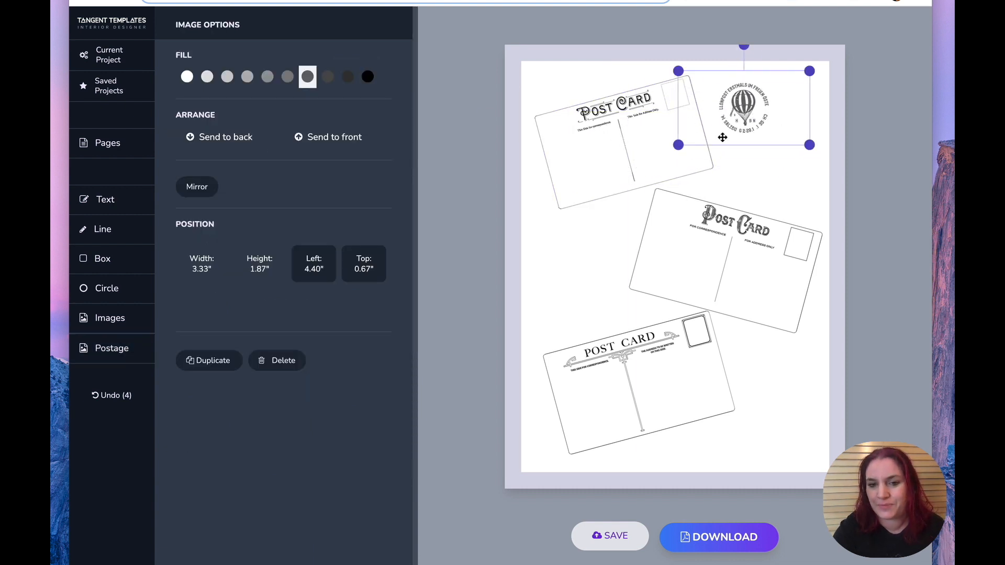
{"action": "left_click_drag", "start_coordinate": [677, 145], "coordinate": [645, 162]}
{"action": "left_click_drag", "start_coordinate": [727, 117], "coordinate": [744, 111]}
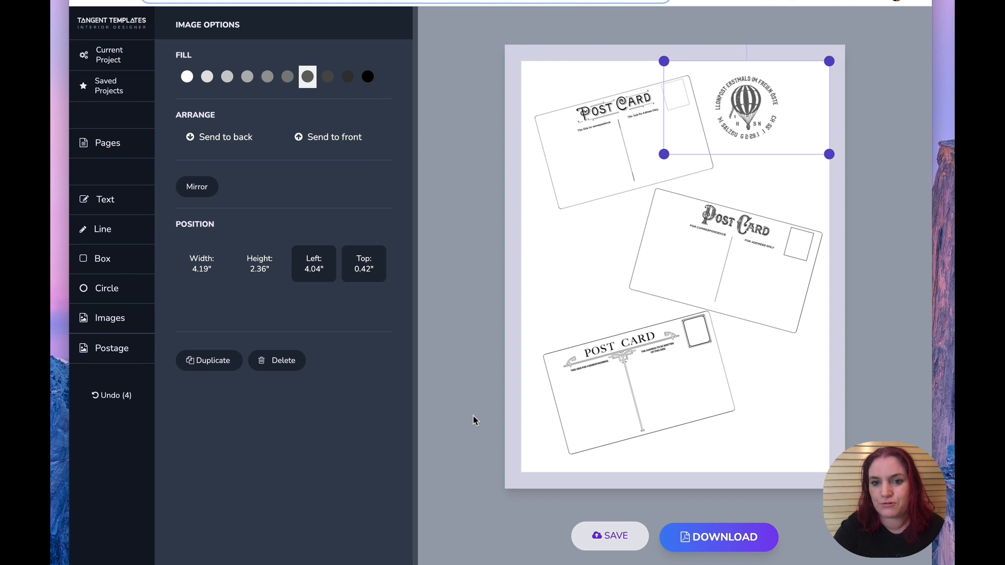
{"action": "left_click", "coordinate": [102, 358]}
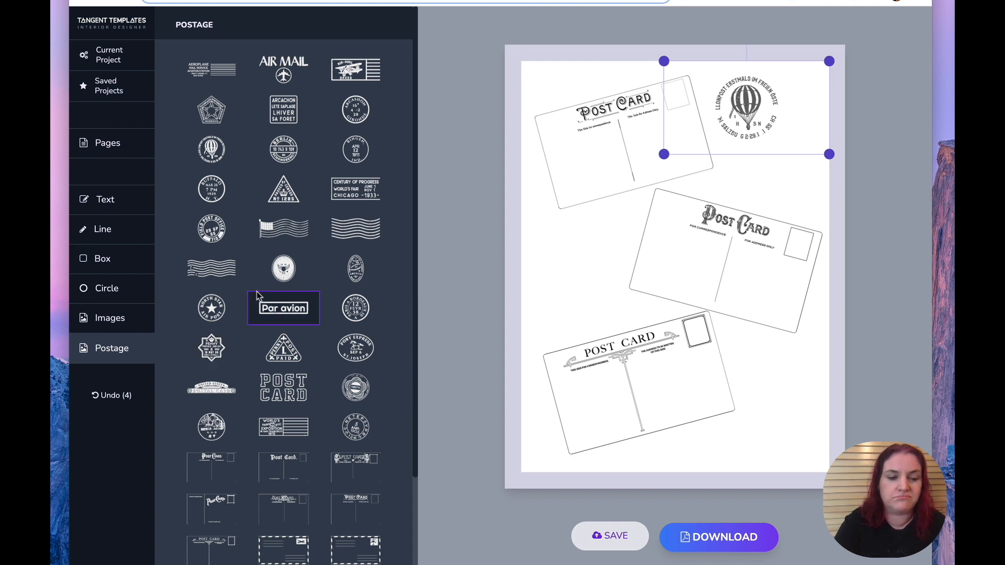
{"action": "scroll", "coordinate": [283, 269], "scroll_direction": "down", "scroll_amount": 3}
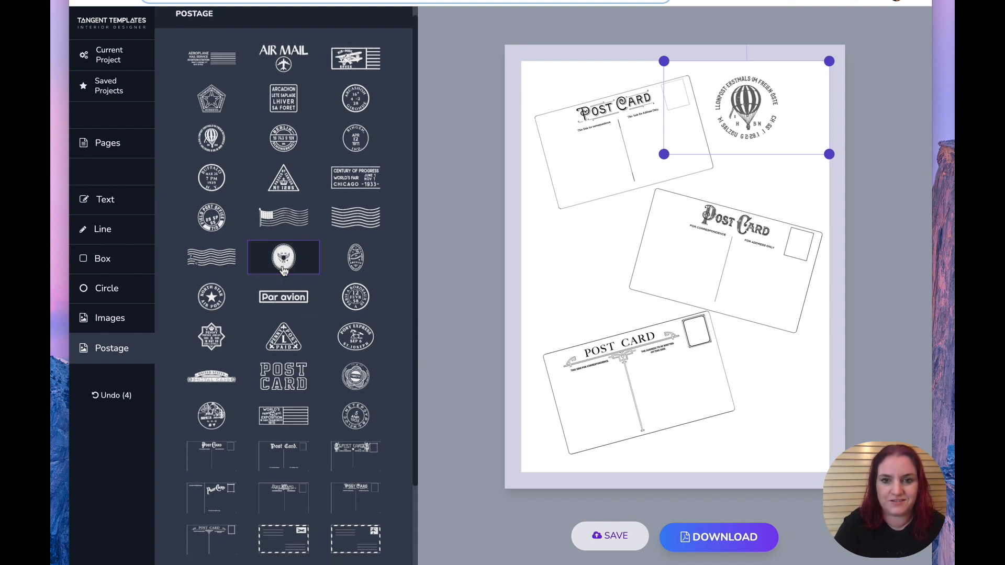
{"action": "scroll", "coordinate": [283, 269], "scroll_direction": "up", "scroll_amount": 3}
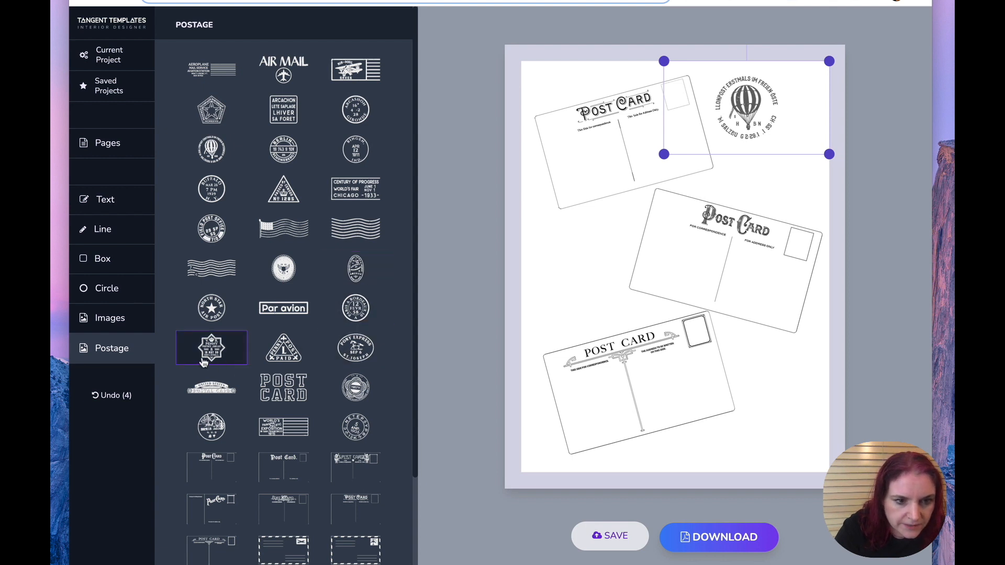
{"action": "left_click", "coordinate": [219, 348]}
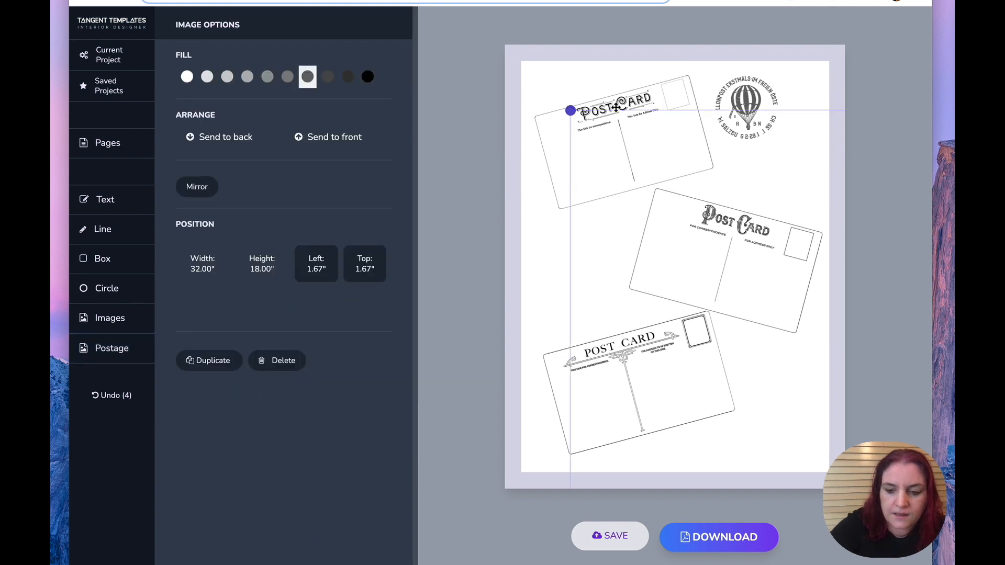
{"action": "key", "text": "Delete"}
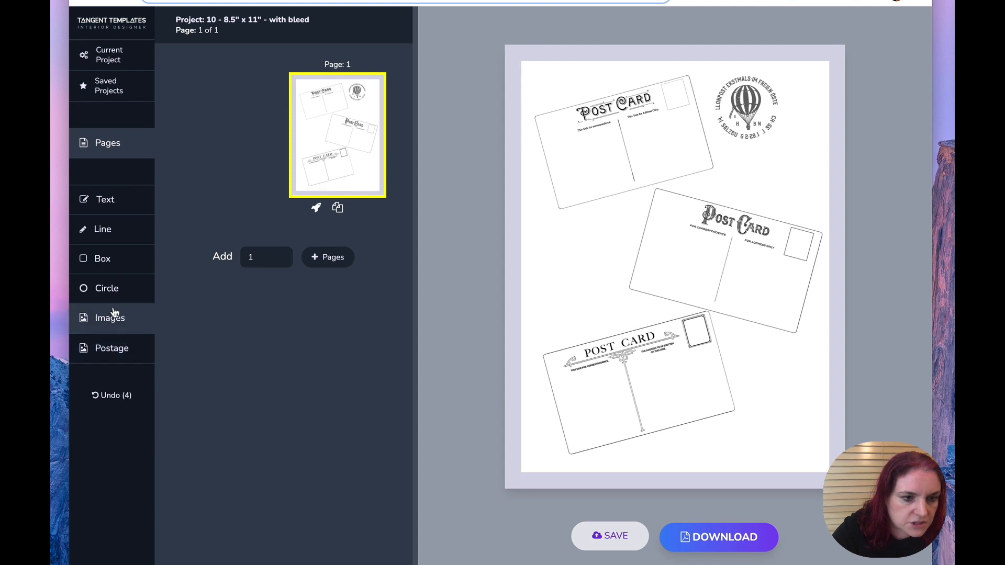
Step: Add the pentagonal Olympiade Amsterdam postmark, enlarge it to about 3.87" wide and place it below the hot-air balloon postmark
{"action": "left_click", "coordinate": [91, 350]}
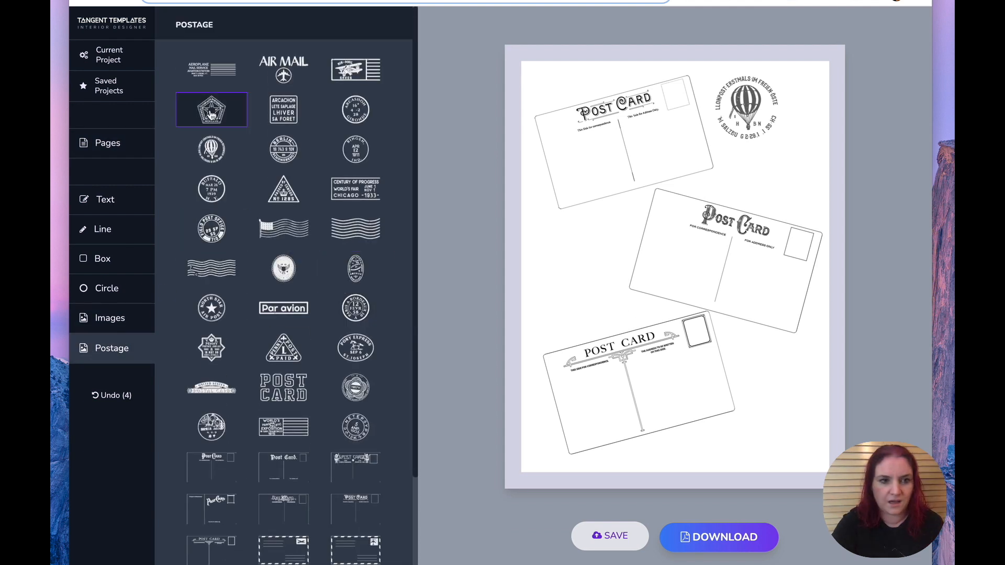
{"action": "left_click", "coordinate": [211, 111]}
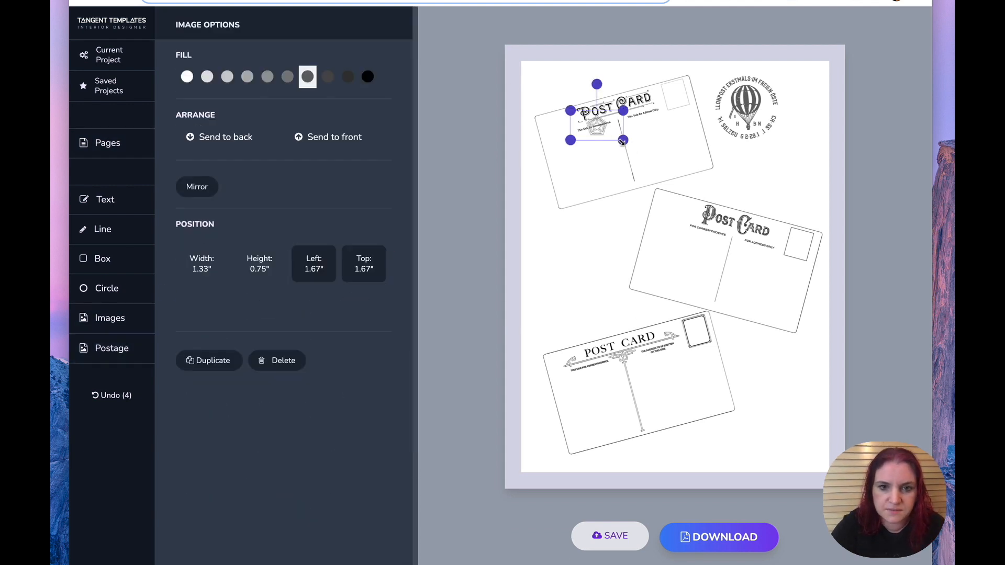
{"action": "left_click_drag", "start_coordinate": [679, 171], "coordinate": [723, 196]}
{"action": "left_click_drag", "start_coordinate": [648, 172], "coordinate": [786, 193]}
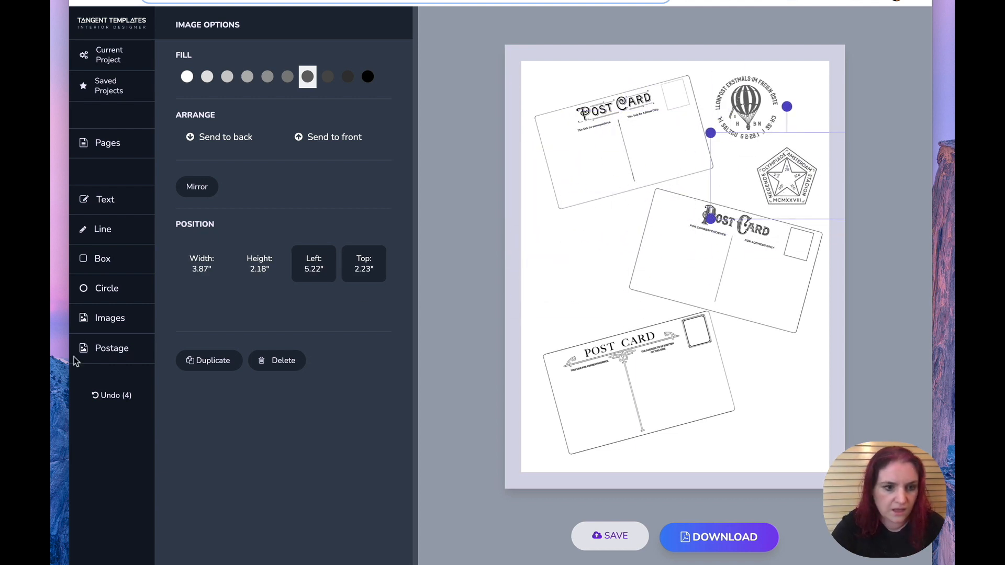
Step: Add the New York 1935 stamp-and-postmark image, enlarge it to about 2.51" wide and place it beside the middle postcard near the page's left edge
{"action": "left_click", "coordinate": [92, 348]}
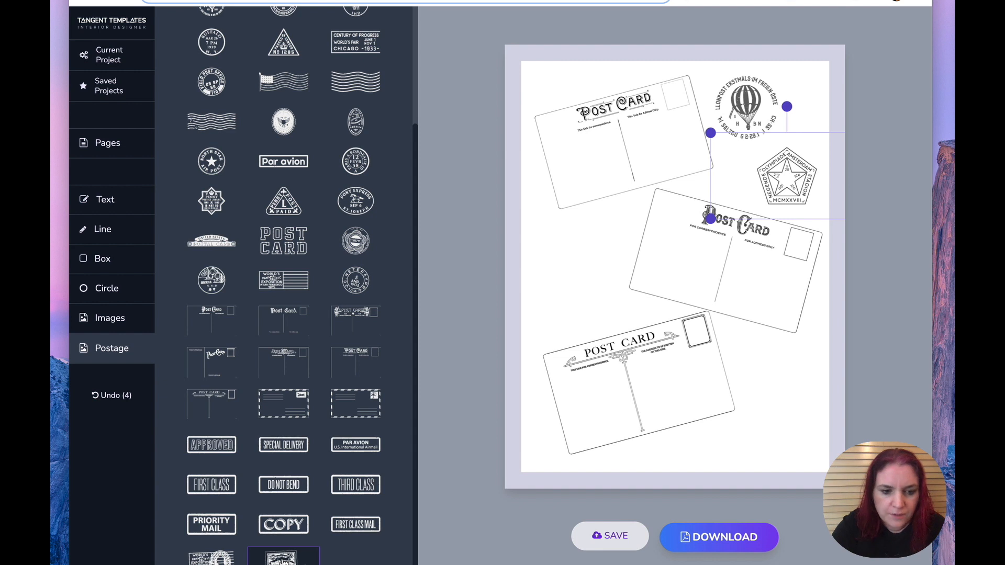
{"action": "left_click", "coordinate": [280, 549]}
{"action": "left_click_drag", "start_coordinate": [610, 122], "coordinate": [652, 295]}
{"action": "left_click_drag", "start_coordinate": [608, 269], "coordinate": [596, 257]}
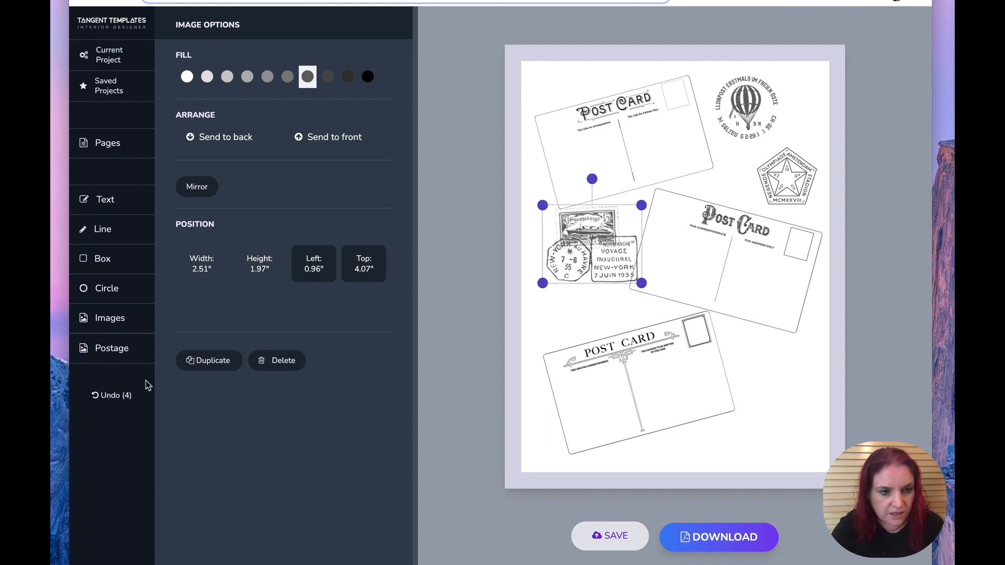
Step: Add the wavy American flag postmark, enlarge it to about 4.56" wide and tilt it slightly clockwise in the page's lower right corner
{"action": "left_click", "coordinate": [112, 350]}
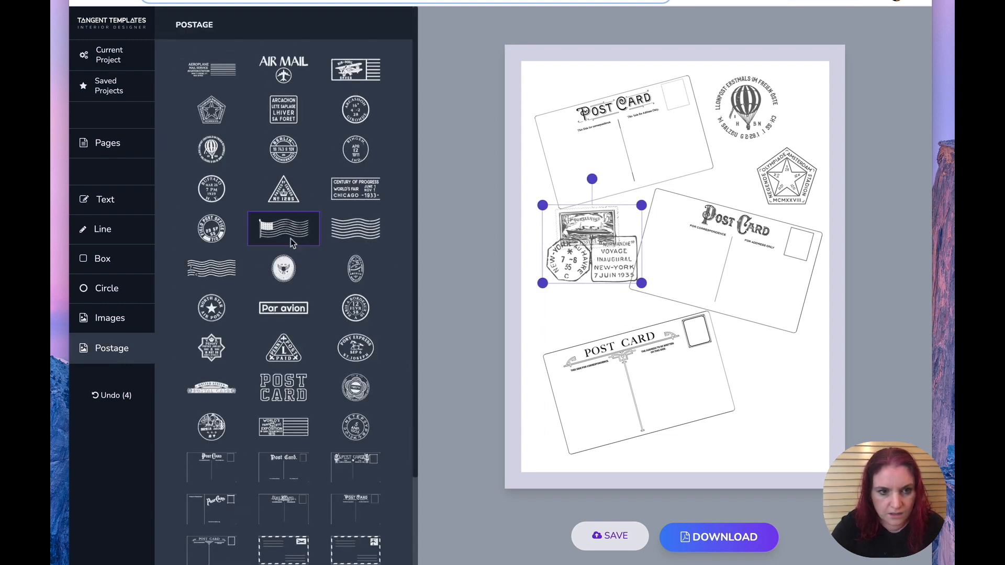
{"action": "left_click", "coordinate": [287, 237]}
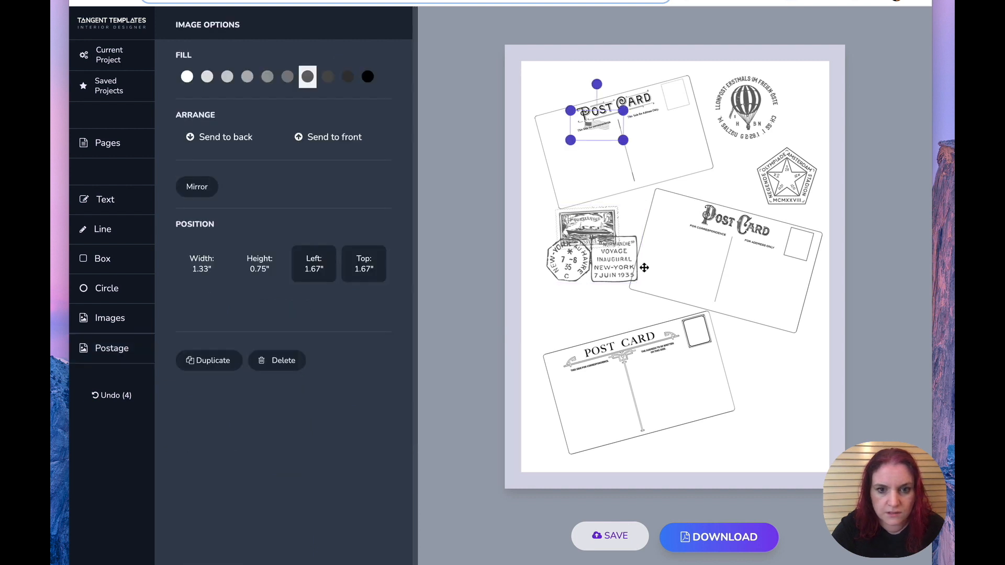
{"action": "left_click_drag", "start_coordinate": [598, 126], "coordinate": [649, 456]}
{"action": "left_click_drag", "start_coordinate": [780, 351], "coordinate": [785, 355]}
{"action": "left_click_drag", "start_coordinate": [744, 461], "coordinate": [742, 447]}
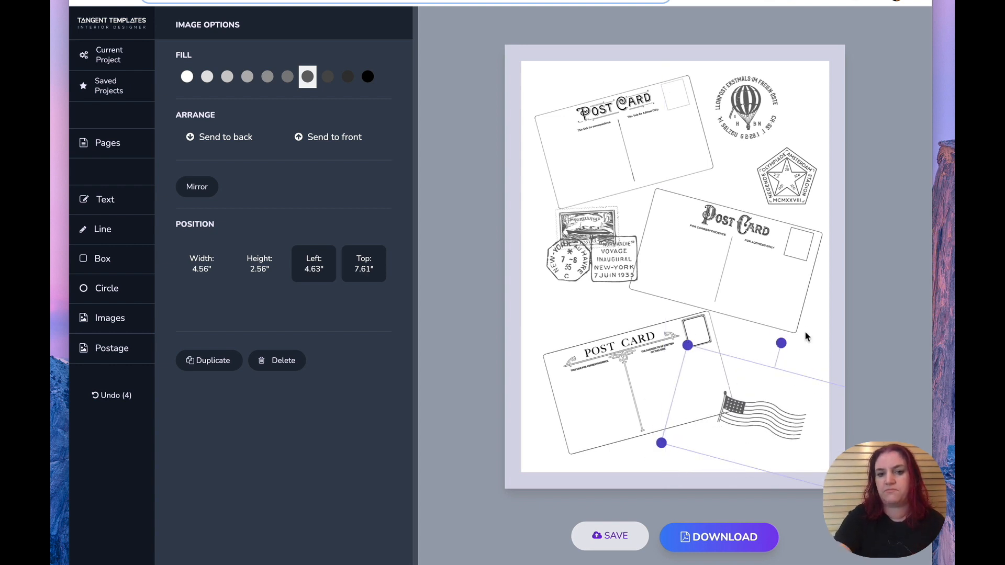
{"action": "left_click", "coordinate": [728, 354]}
Step: Add the round Arcachon Gironde postmark, enlarge it to about 3.14" wide and place it between the middle postcard and the flag
{"action": "left_click", "coordinate": [130, 354]}
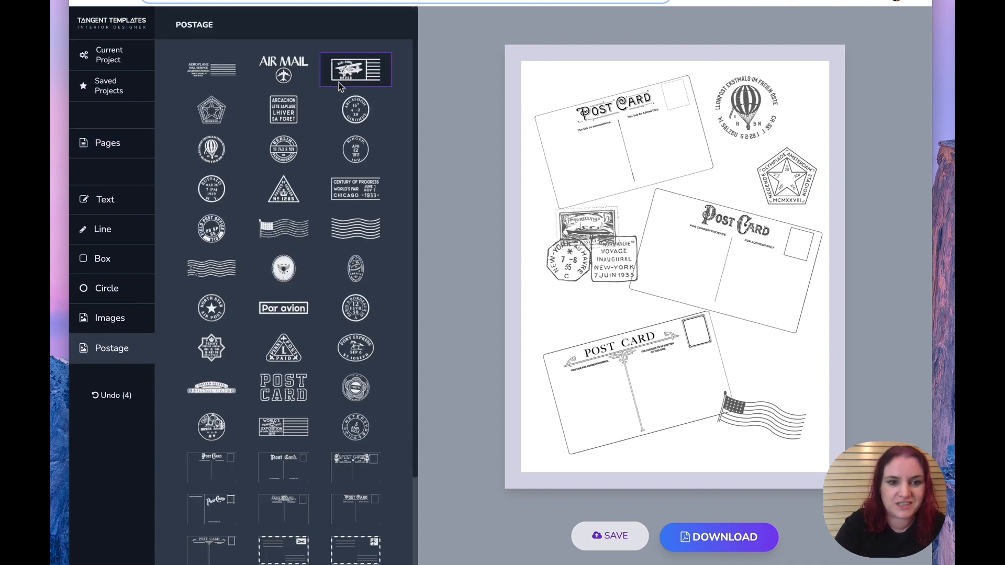
{"action": "left_click", "coordinate": [355, 109]}
{"action": "left_click_drag", "start_coordinate": [626, 142], "coordinate": [694, 180]}
{"action": "left_click_drag", "start_coordinate": [638, 155], "coordinate": [790, 341]}
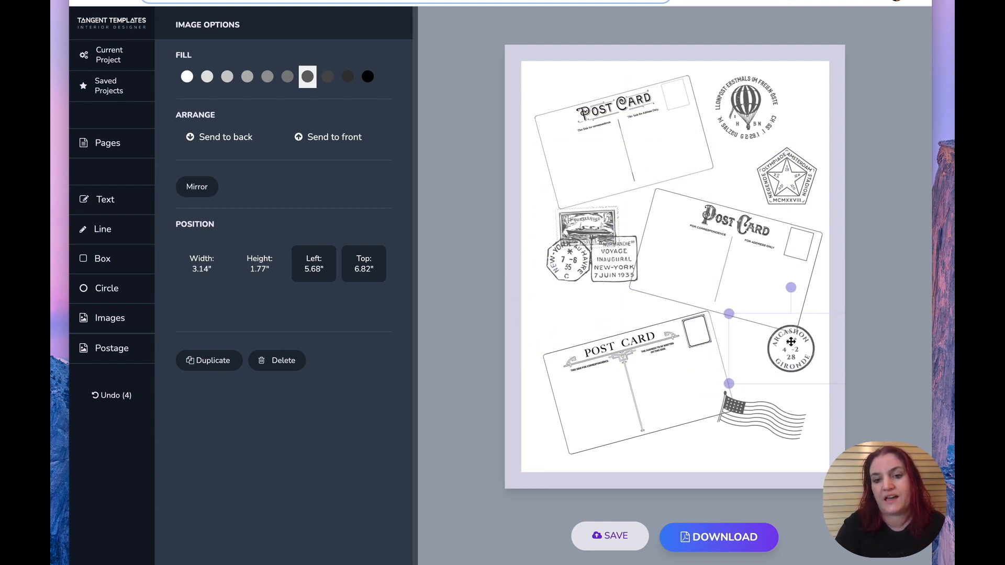
{"action": "left_click", "coordinate": [608, 330]}
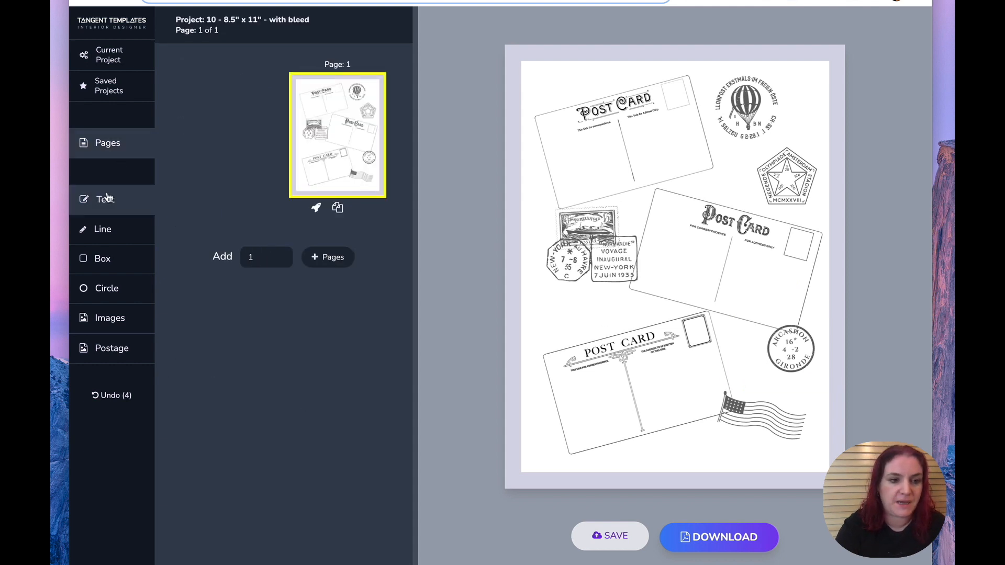
{"action": "left_click", "coordinate": [115, 256]}
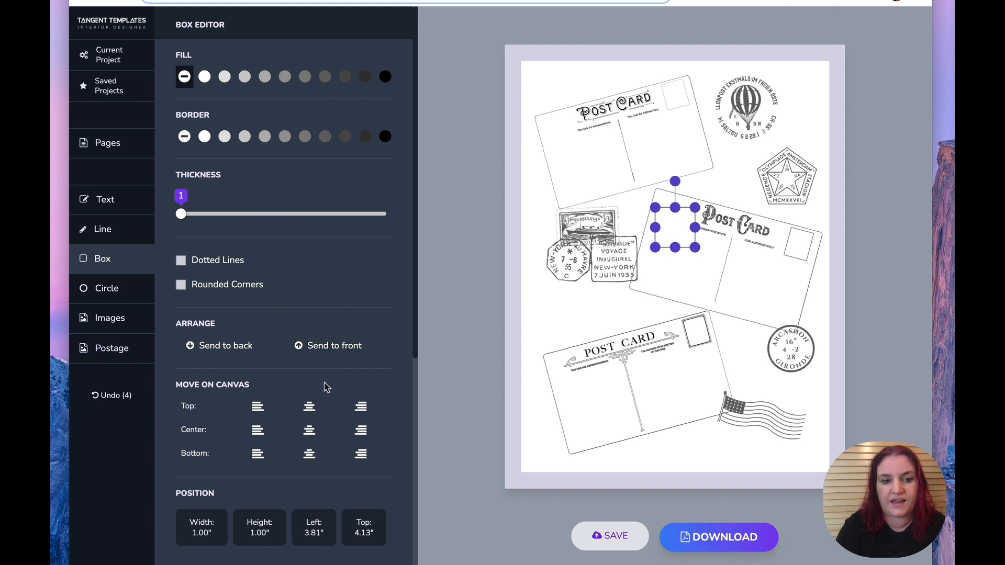
{"action": "scroll", "coordinate": [271, 314], "scroll_direction": "down", "scroll_amount": 3}
{"action": "scroll", "coordinate": [271, 313], "scroll_direction": "down", "scroll_amount": 5}
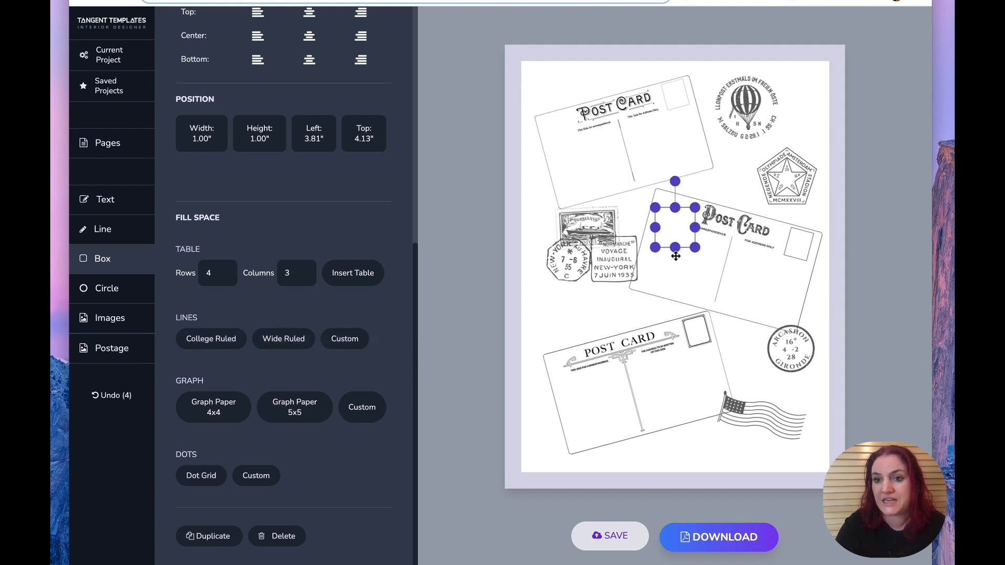
{"action": "key", "text": "Delete"}
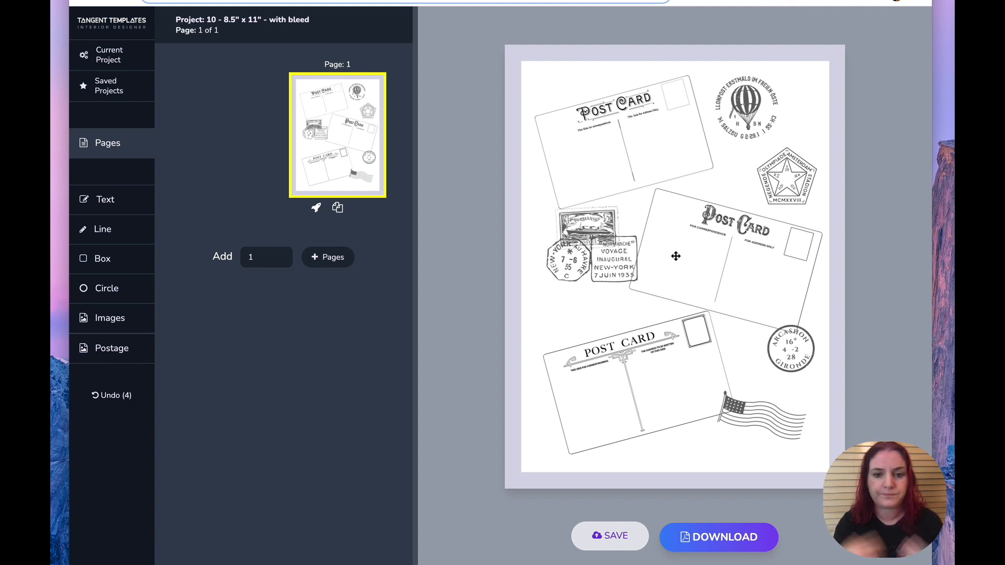
Step: Nudge the New York stamp image down and left, and the pentagonal postmark up to about 1.77" from the page top
{"action": "left_click_drag", "start_coordinate": [586, 230], "coordinate": [584, 243]}
{"action": "left_click", "coordinate": [640, 300]}
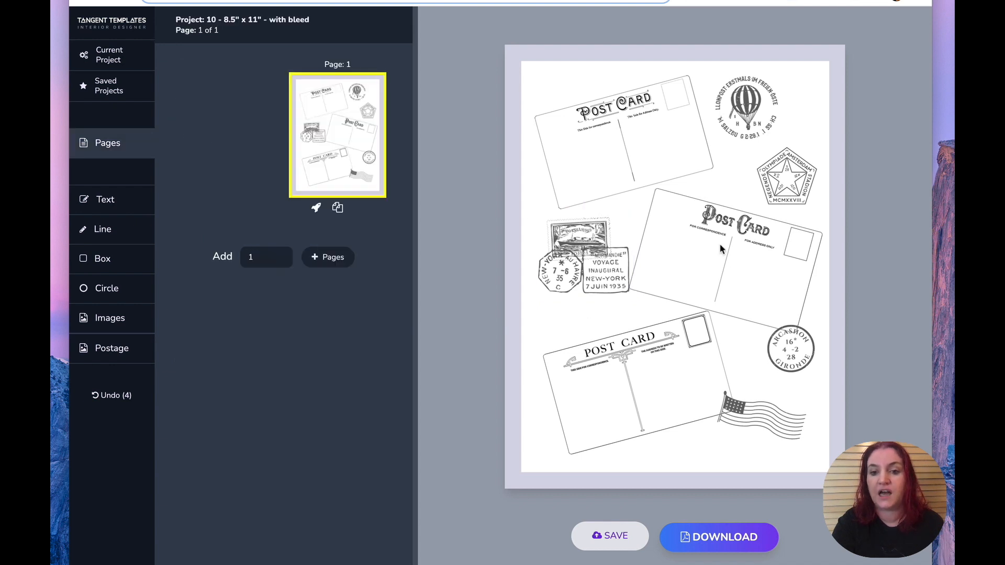
{"action": "mouse_move", "coordinate": [791, 175]}
{"action": "left_mouse_down"}
{"action": "mouse_move", "coordinate": [785, 152]}
{"action": "mouse_move", "coordinate": [790, 161]}
{"action": "mouse_move", "coordinate": [795, 155]}
{"action": "left_mouse_up"}
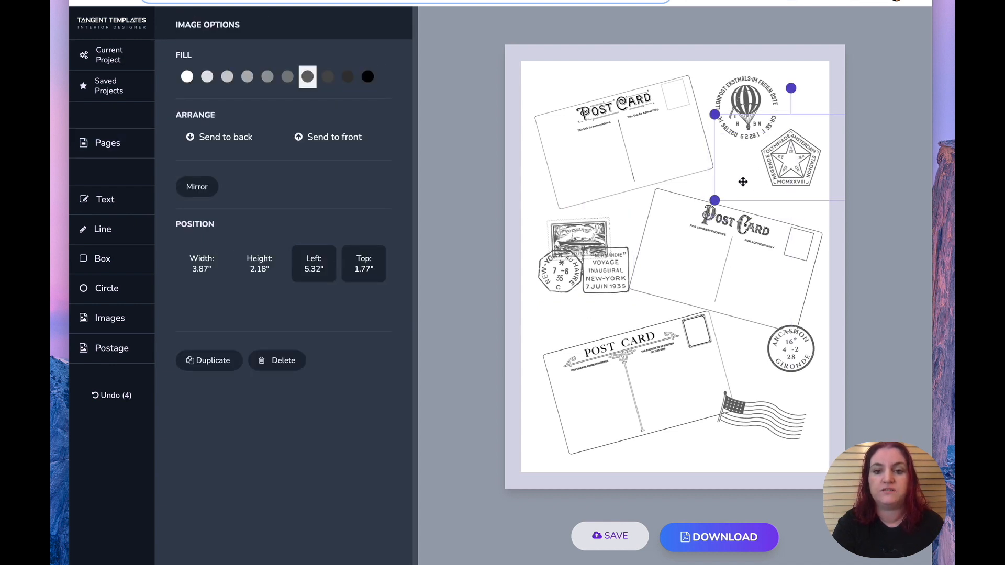
{"action": "left_click", "coordinate": [807, 205]}
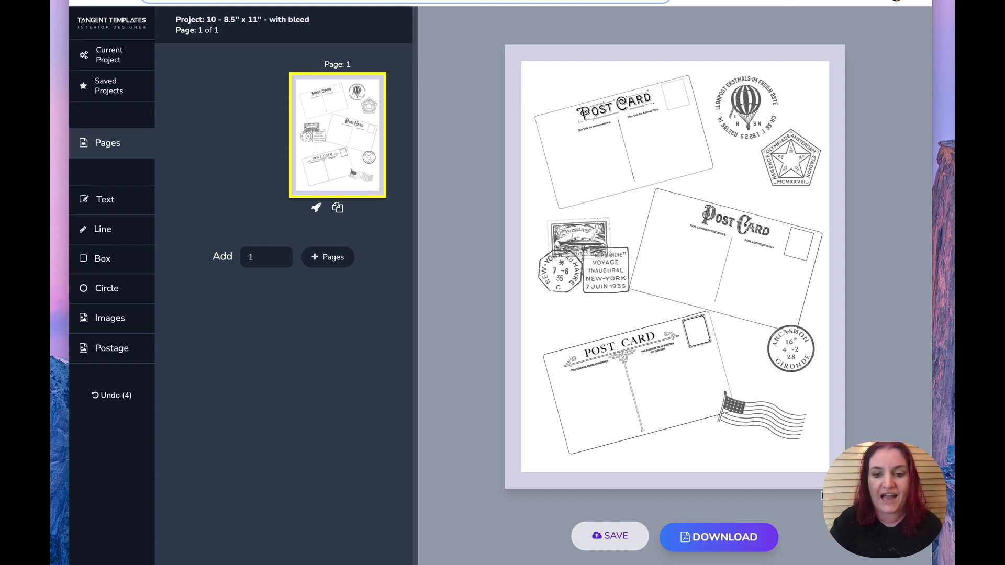
Step: Add one blank page after the postcard page
{"action": "left_click", "coordinate": [329, 256]}
{"action": "left_click", "coordinate": [329, 256]}
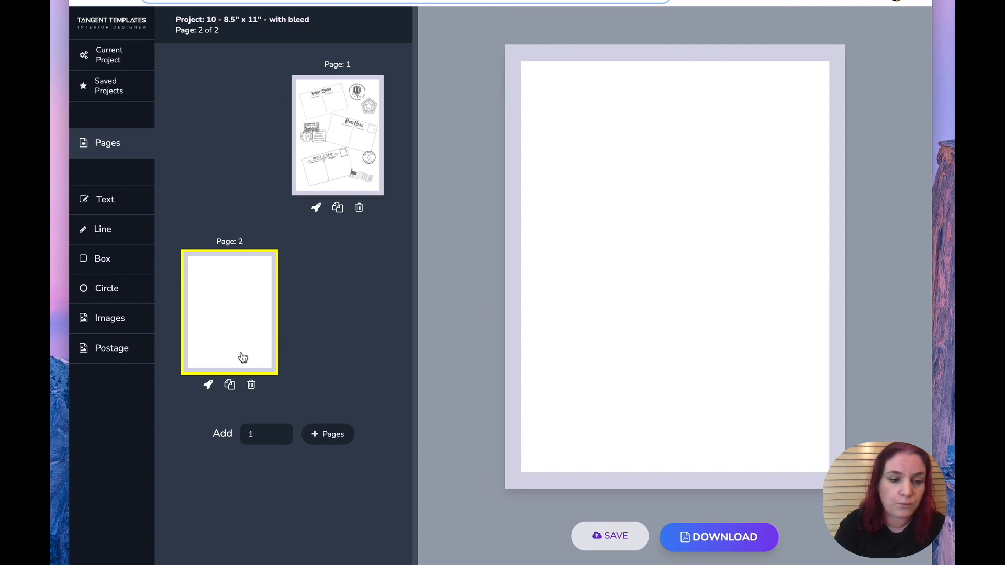
Step: Browse the ready-made page templates available for page 1 and close the gallery without applying one
{"action": "left_click", "coordinate": [348, 133]}
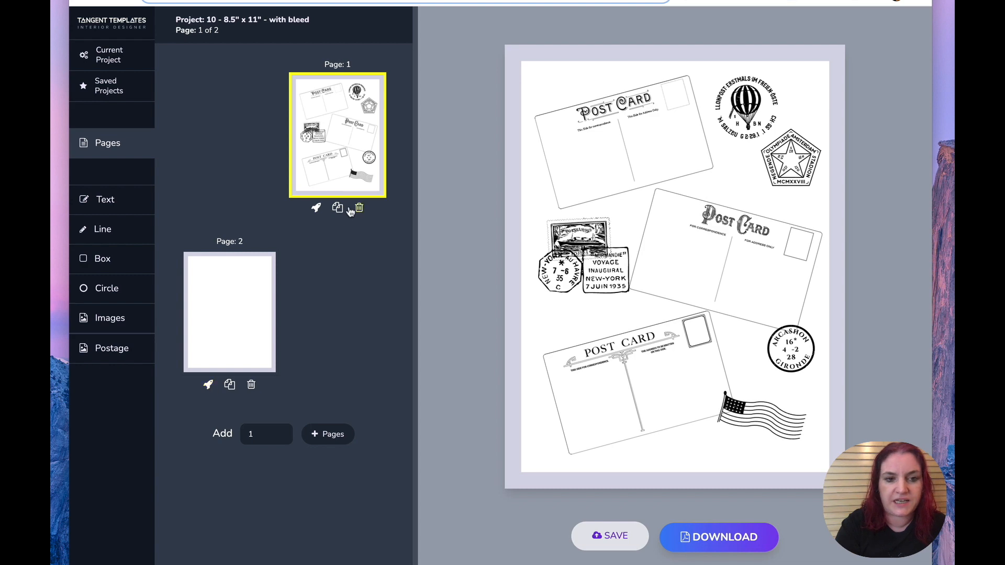
{"action": "left_click", "coordinate": [315, 208]}
{"action": "scroll", "coordinate": [391, 178], "scroll_direction": "down", "scroll_amount": 3}
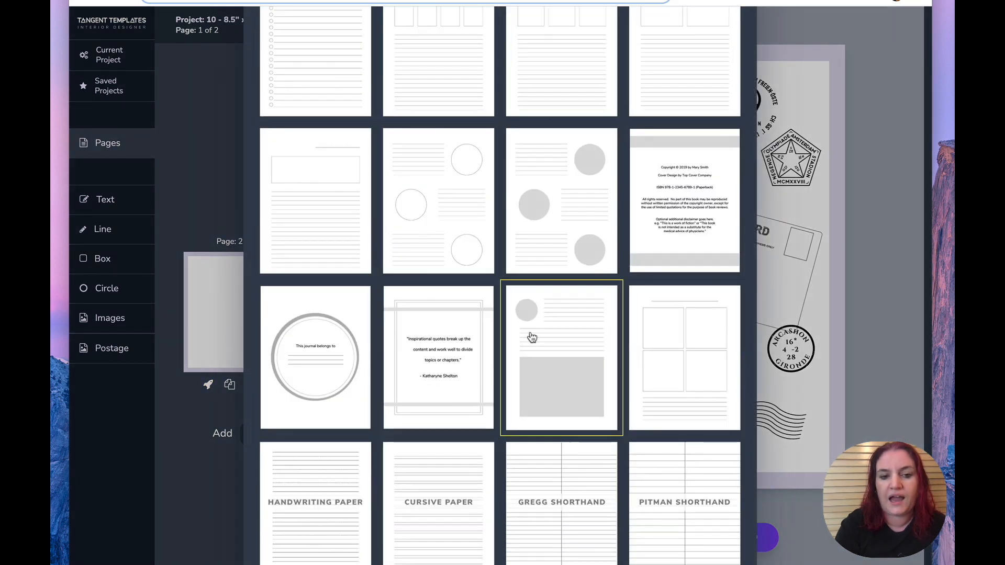
{"action": "left_click", "coordinate": [207, 150]}
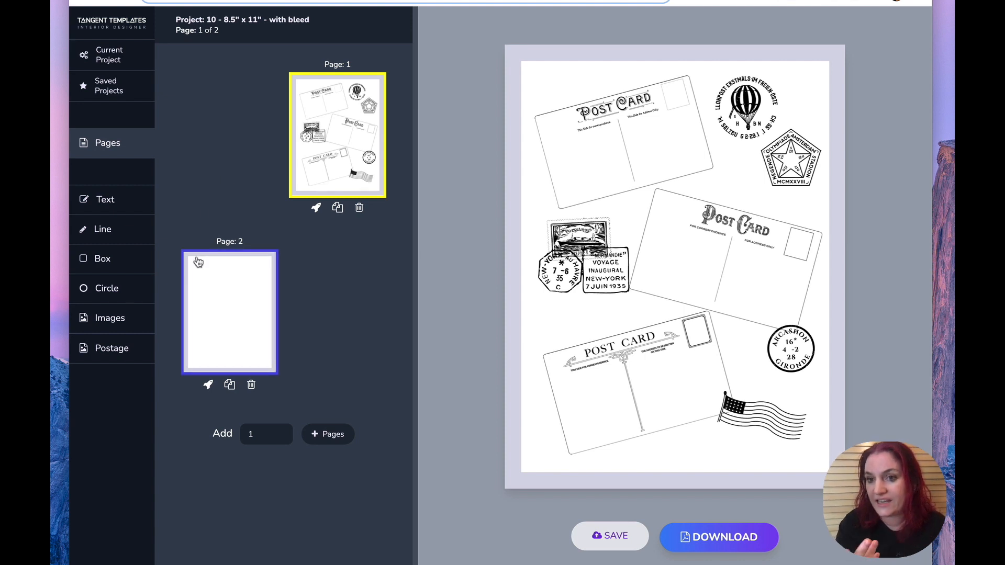
Step: On page 2, add the air mail envelope with the airplane stamp, enlarge it to about 6.73" wide and place it in the upper half
{"action": "left_click", "coordinate": [225, 284]}
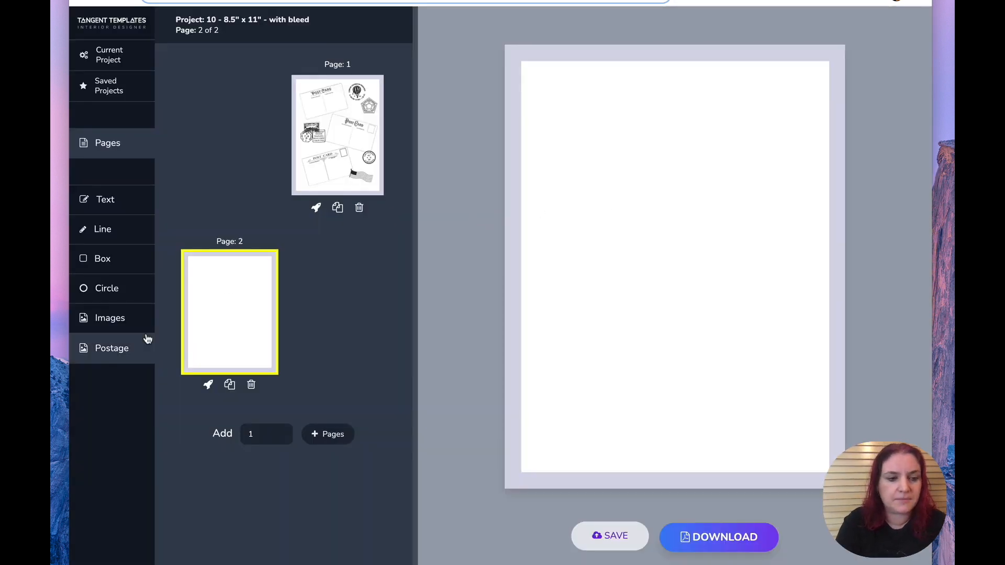
{"action": "left_click", "coordinate": [119, 348]}
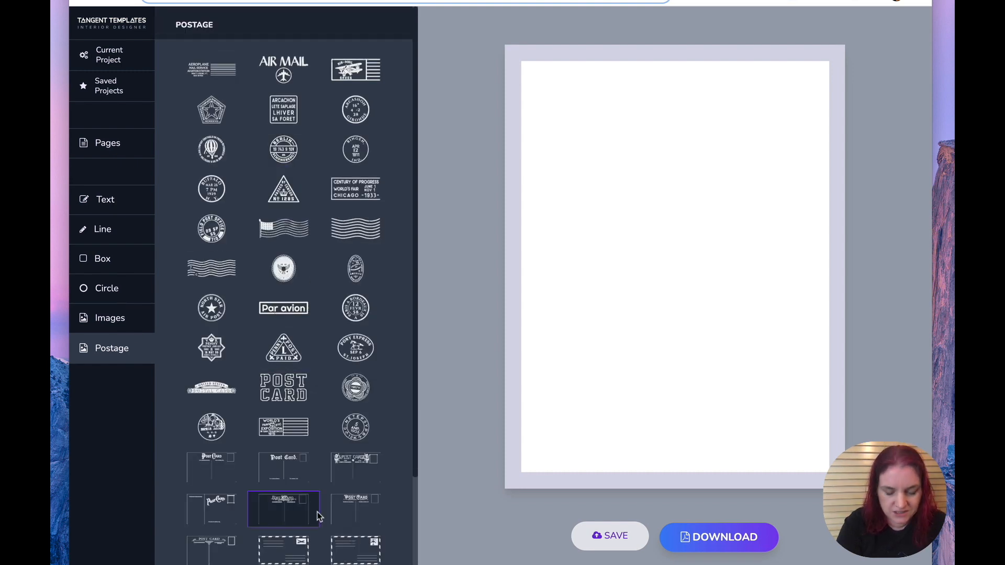
{"action": "left_click", "coordinate": [294, 554]}
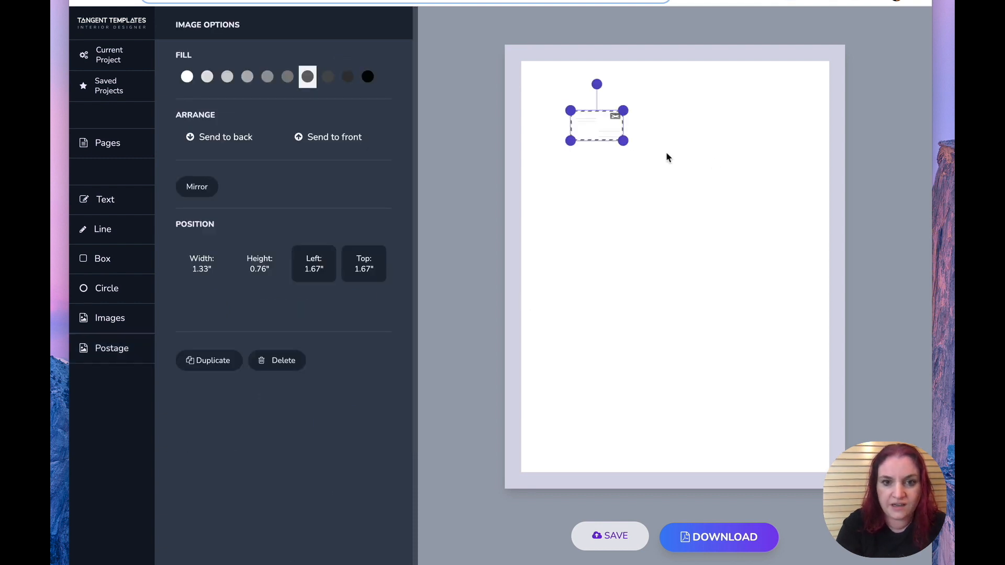
{"action": "left_click_drag", "start_coordinate": [622, 141], "coordinate": [767, 287]}
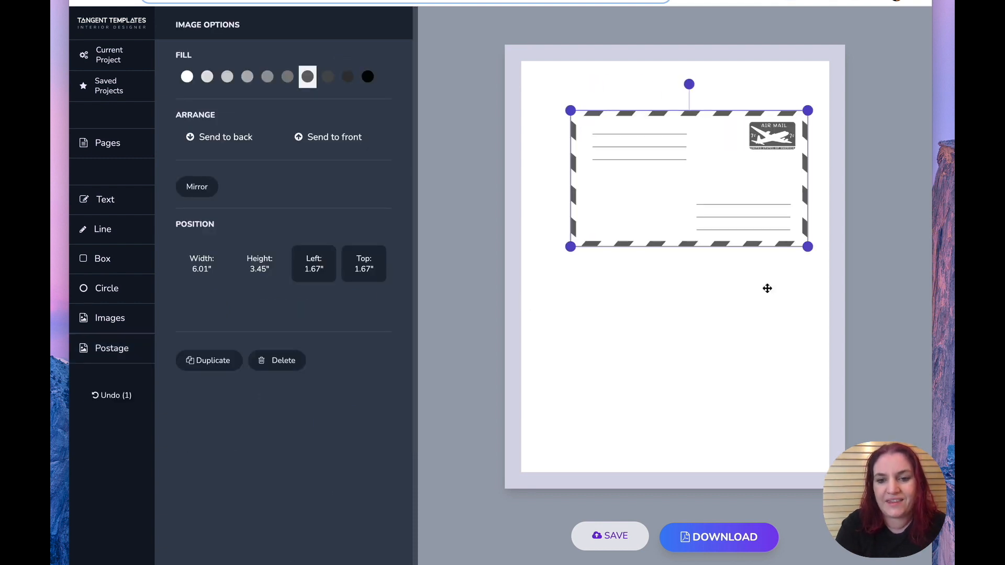
{"action": "left_click_drag", "start_coordinate": [573, 248], "coordinate": [547, 272]}
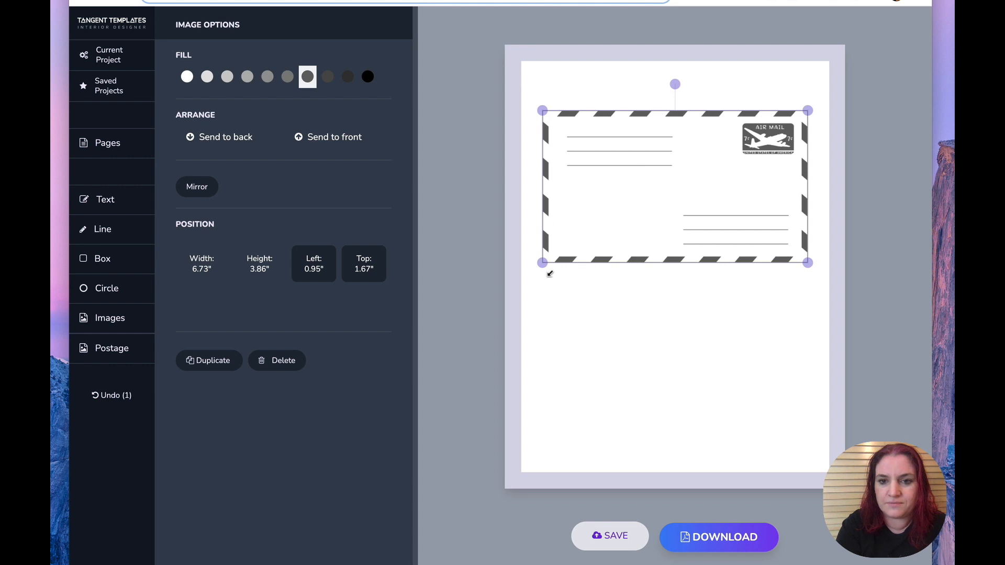
{"action": "left_click_drag", "start_coordinate": [666, 220], "coordinate": [666, 254]}
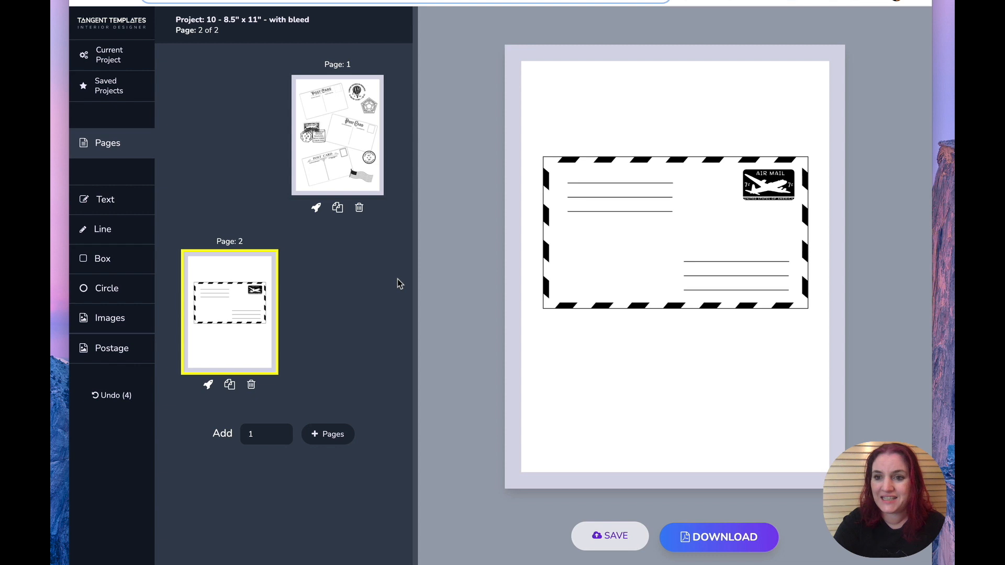
Step: Add a text element reading "Practice your address" in the Tangent Handwriting font
{"action": "left_click", "coordinate": [106, 203]}
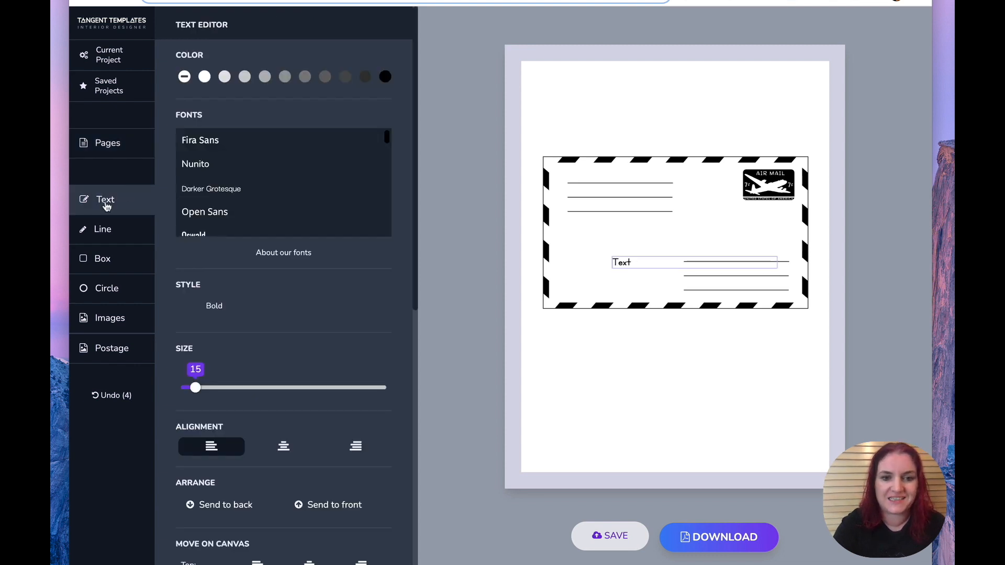
{"action": "scroll", "coordinate": [332, 197], "scroll_direction": "down", "scroll_amount": 2}
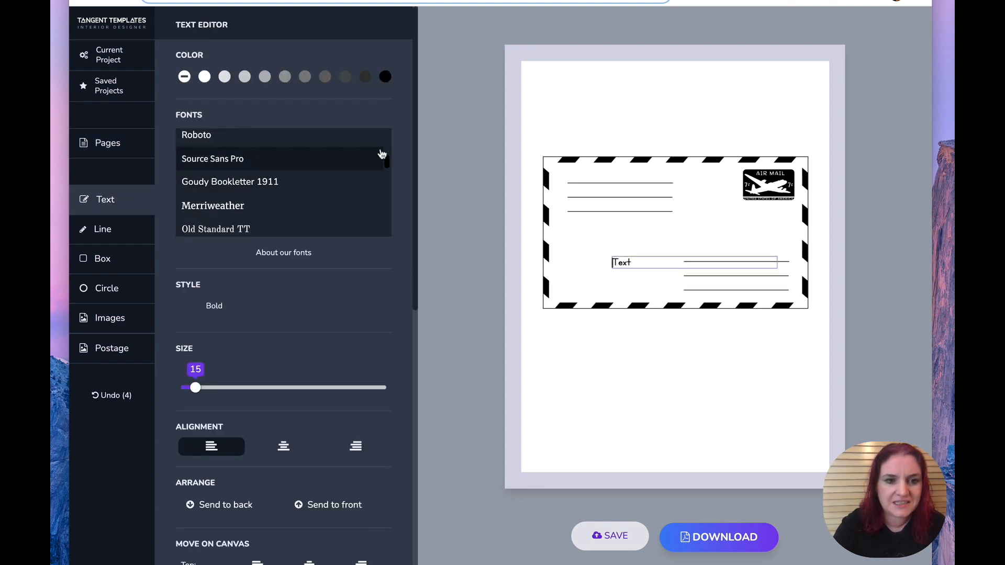
{"action": "left_click_drag", "start_coordinate": [388, 162], "coordinate": [393, 216]}
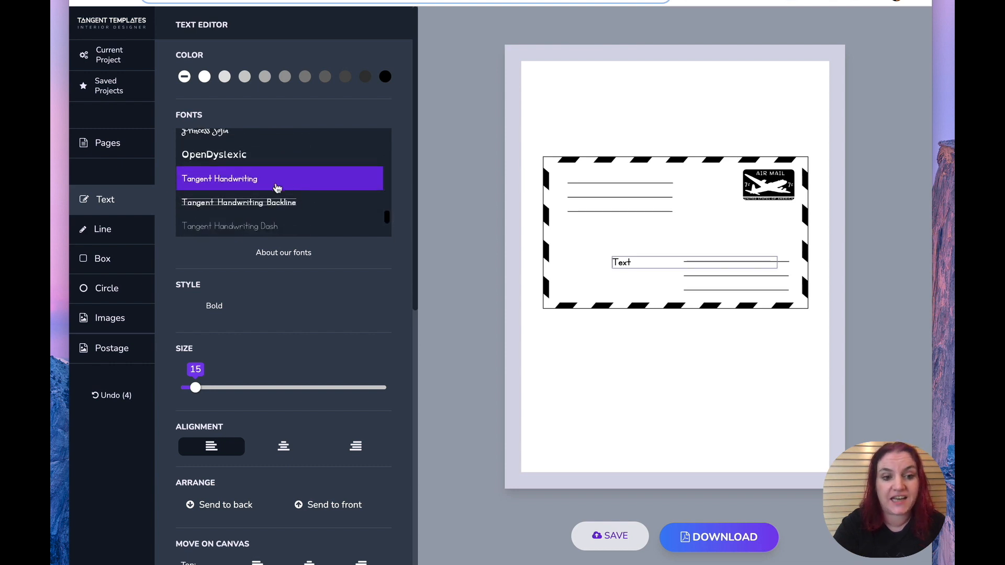
{"action": "left_click_drag", "start_coordinate": [631, 263], "coordinate": [602, 246]}
{"action": "type", "text": "Practice"}
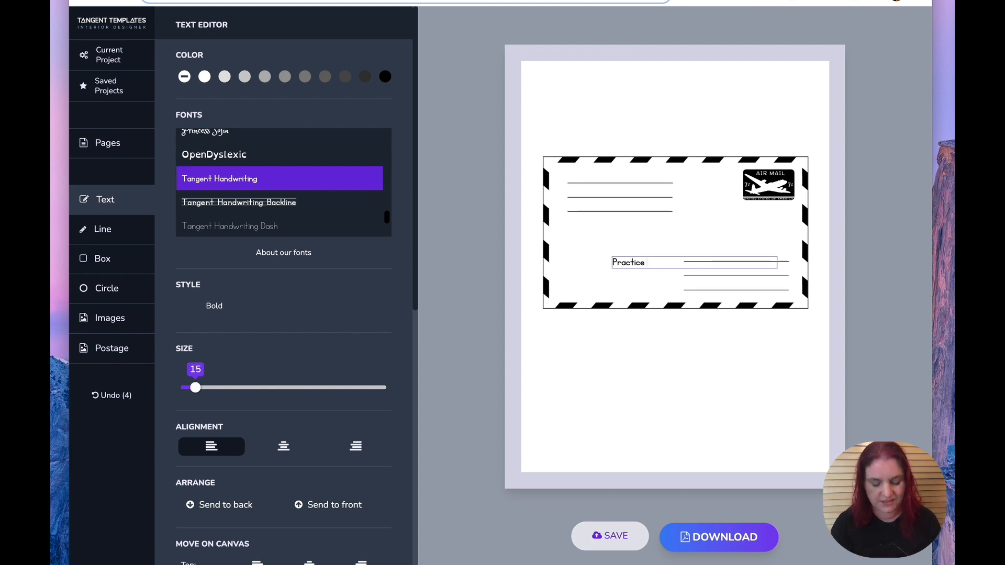
{"action": "type", "text": "your address"}
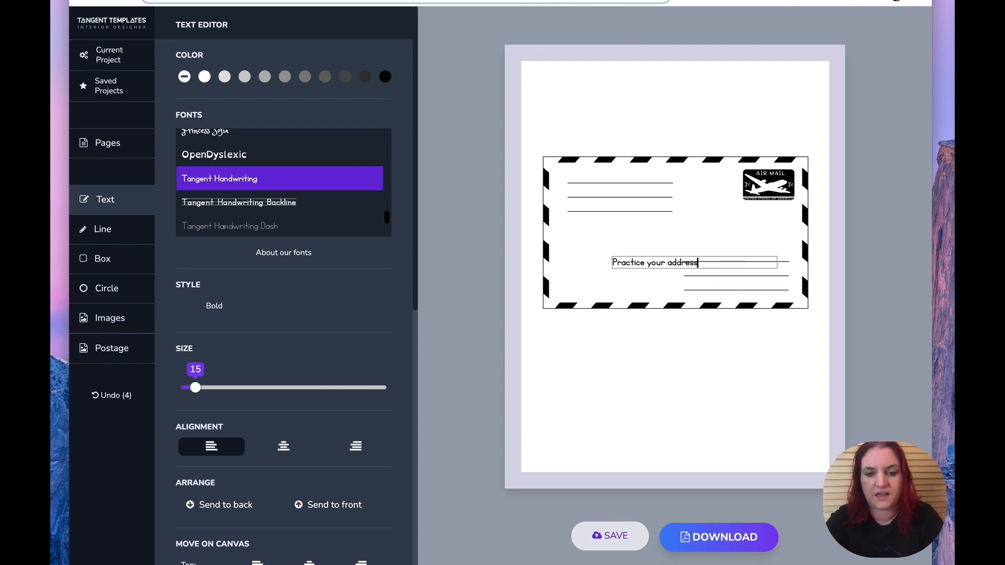
Step: Move the "Practice your address" text above the envelope and format it with centred alignment at size 28
{"action": "left_click", "coordinate": [629, 352]}
{"action": "left_click", "coordinate": [639, 265]}
{"action": "left_click_drag", "start_coordinate": [639, 264], "coordinate": [658, 102]}
{"action": "left_click", "coordinate": [295, 445]}
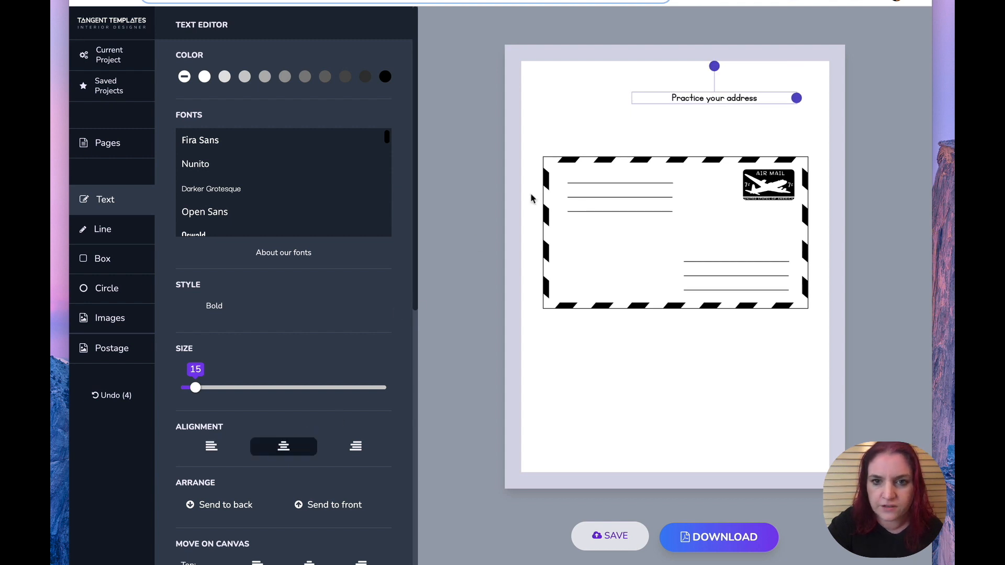
{"action": "left_click_drag", "start_coordinate": [672, 98], "coordinate": [651, 92]}
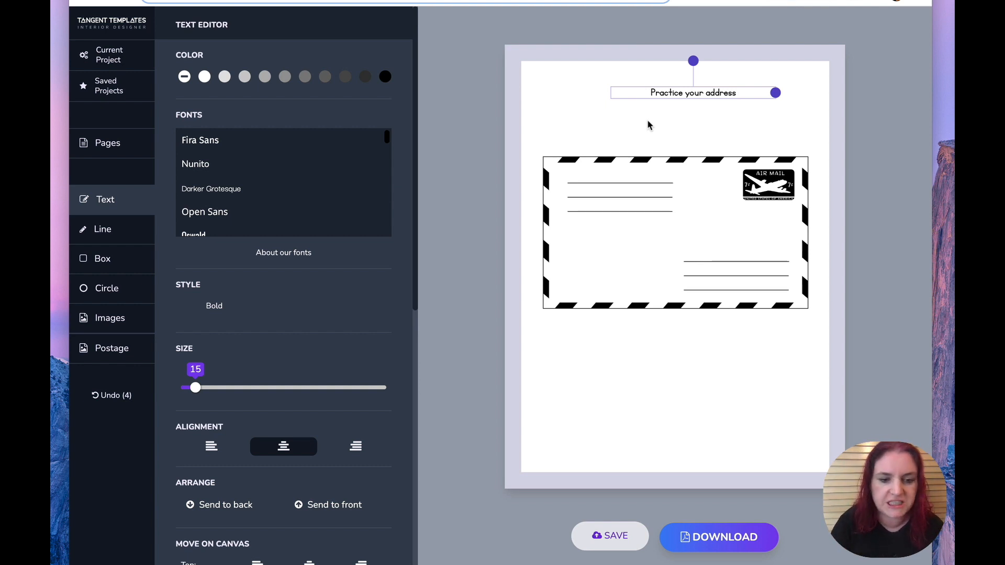
{"action": "left_click_drag", "start_coordinate": [197, 387], "coordinate": [257, 387]}
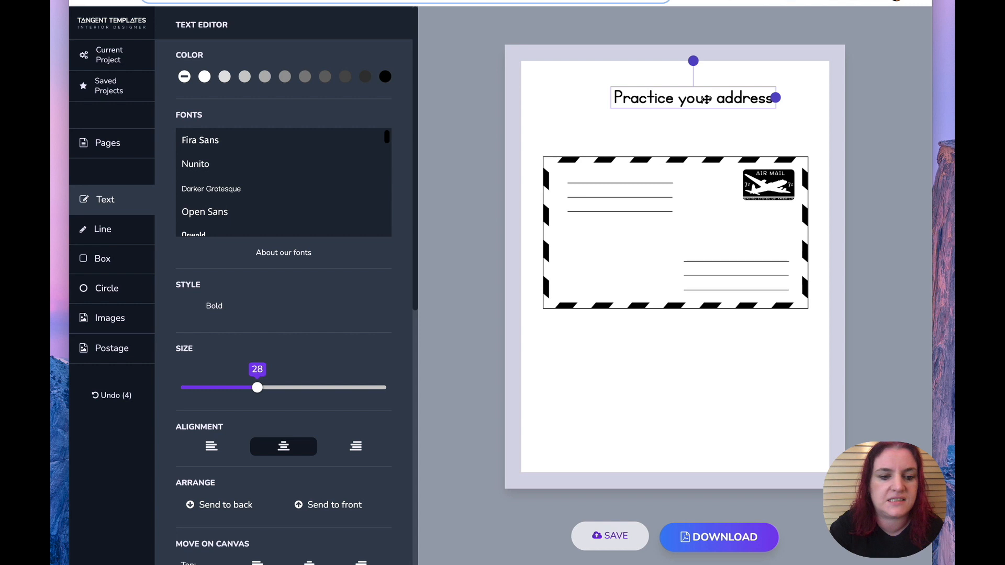
Step: Centre the "Practice your address" heading horizontally on the page and move the air mail envelope up closer beneath it
{"action": "left_click_drag", "start_coordinate": [706, 98], "coordinate": [688, 99]}
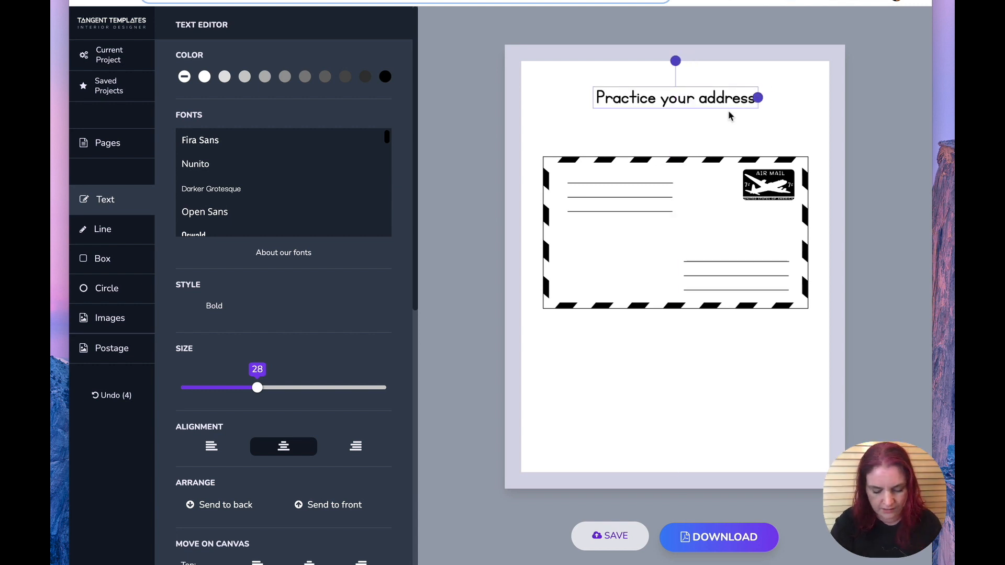
{"action": "left_click_drag", "start_coordinate": [664, 255], "coordinate": [664, 232]}
{"action": "left_click", "coordinate": [640, 320]}
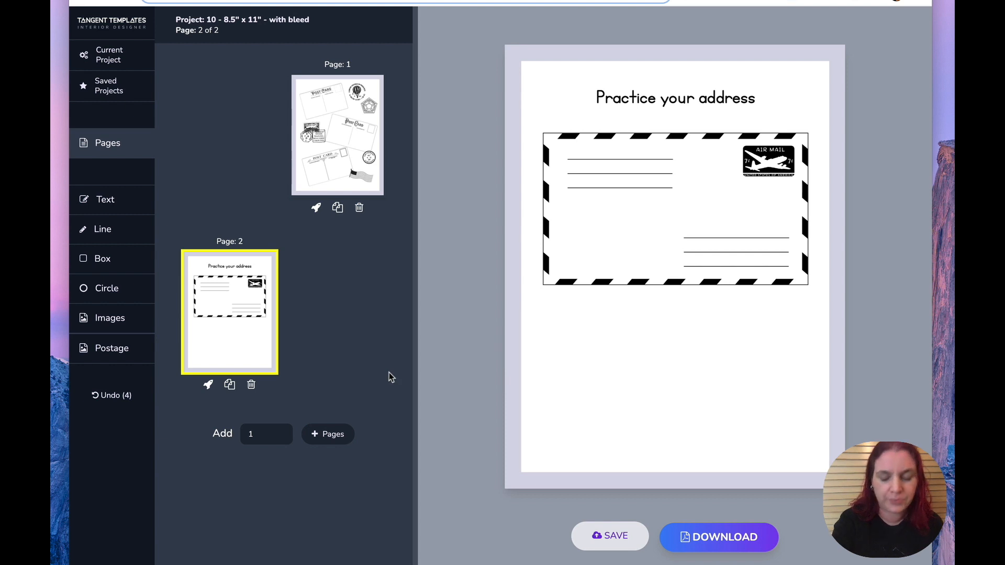
Step: Add a new text element on page 2 and set its font to Tangent Handwriting Dash Backline
{"action": "left_click", "coordinate": [116, 197]}
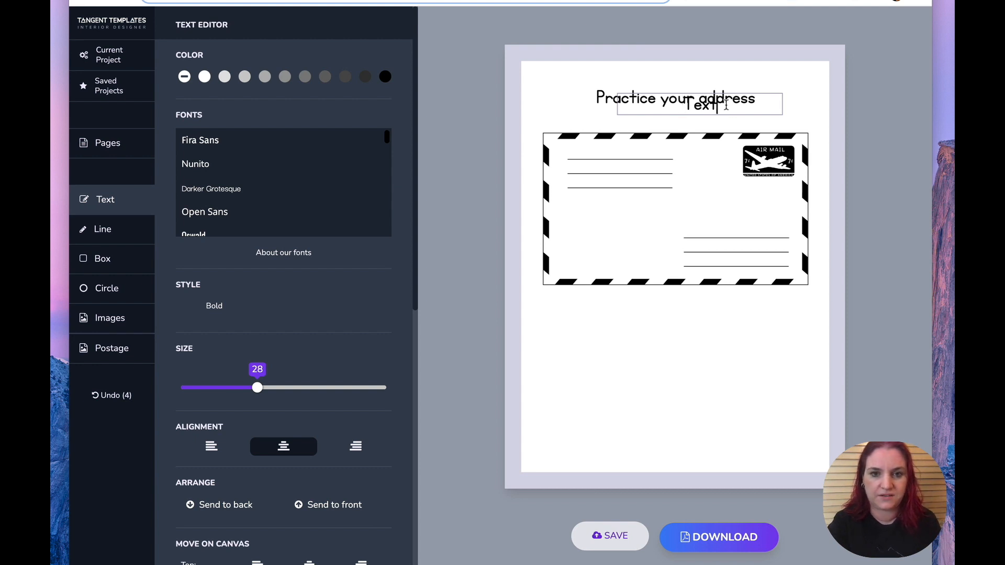
{"action": "scroll", "coordinate": [296, 174], "scroll_direction": "down", "scroll_amount": 5}
{"action": "scroll", "coordinate": [299, 175], "scroll_direction": "down", "scroll_amount": 10}
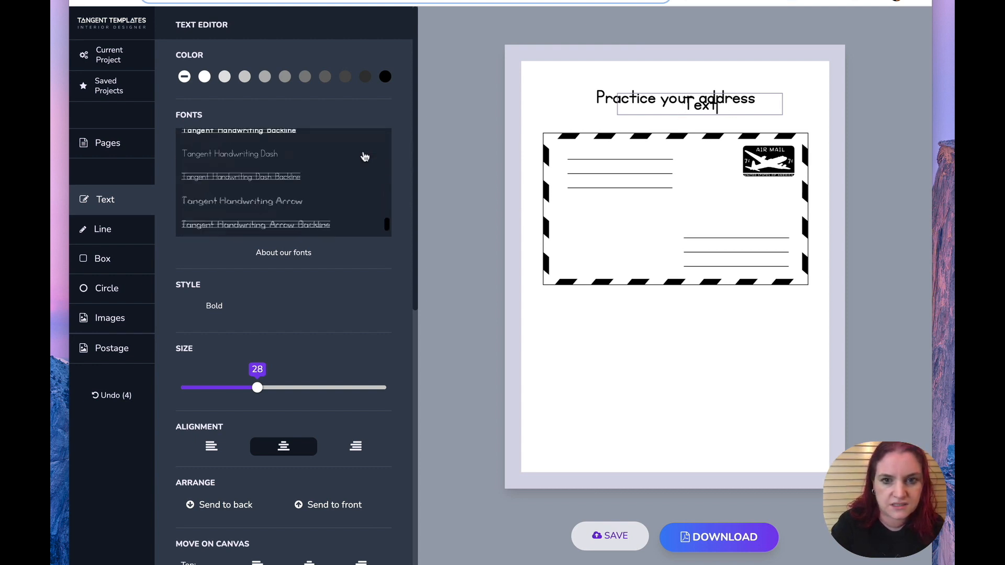
{"action": "left_click_drag", "start_coordinate": [718, 105], "coordinate": [680, 105]}
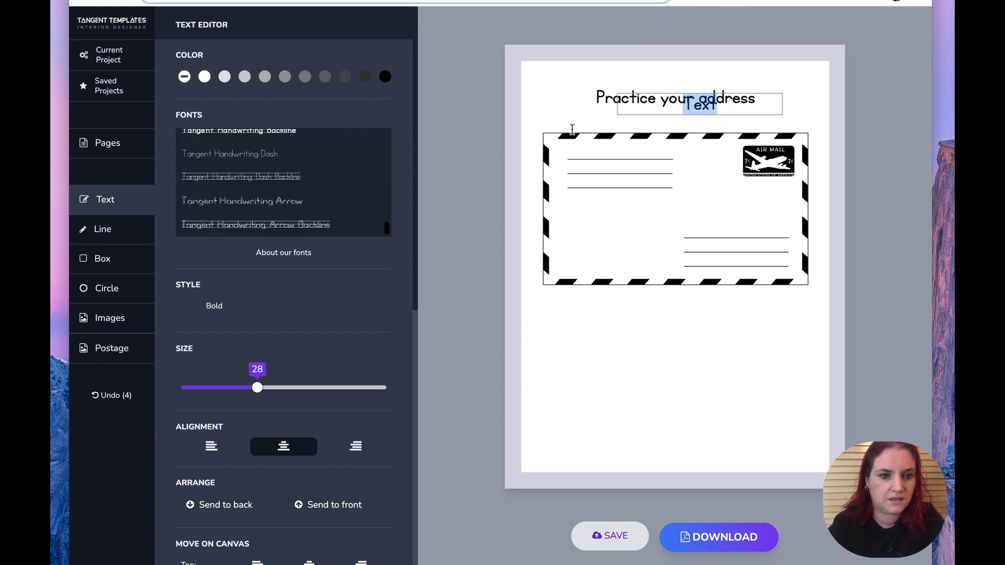
{"action": "scroll", "coordinate": [269, 174], "scroll_direction": "up", "scroll_amount": 1}
{"action": "scroll", "coordinate": [269, 174], "scroll_direction": "up", "scroll_amount": 2}
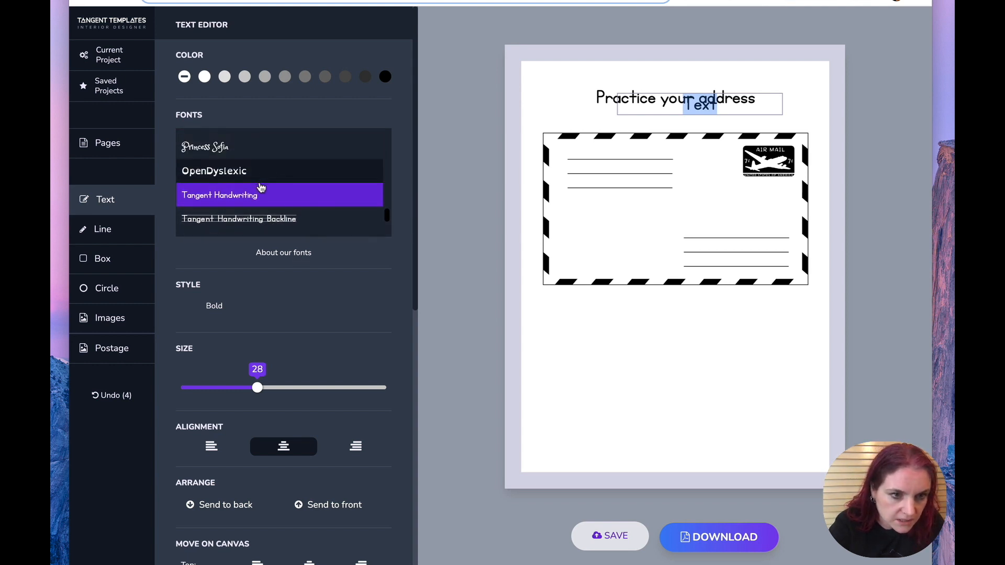
{"action": "scroll", "coordinate": [258, 193], "scroll_direction": "down", "scroll_amount": 3}
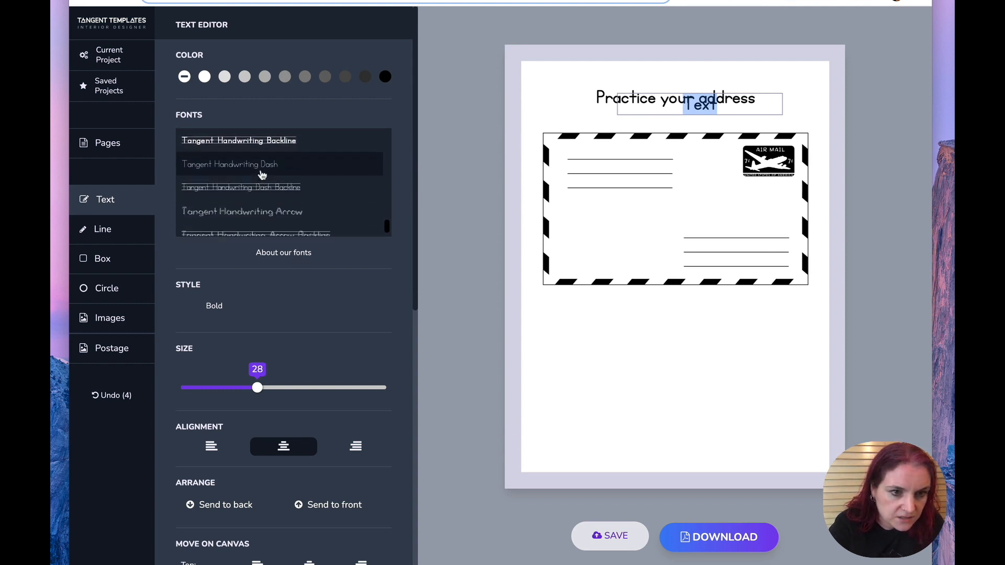
{"action": "scroll", "coordinate": [262, 175], "scroll_direction": "down", "scroll_amount": 1}
{"action": "scroll", "coordinate": [261, 175], "scroll_direction": "up", "scroll_amount": 2}
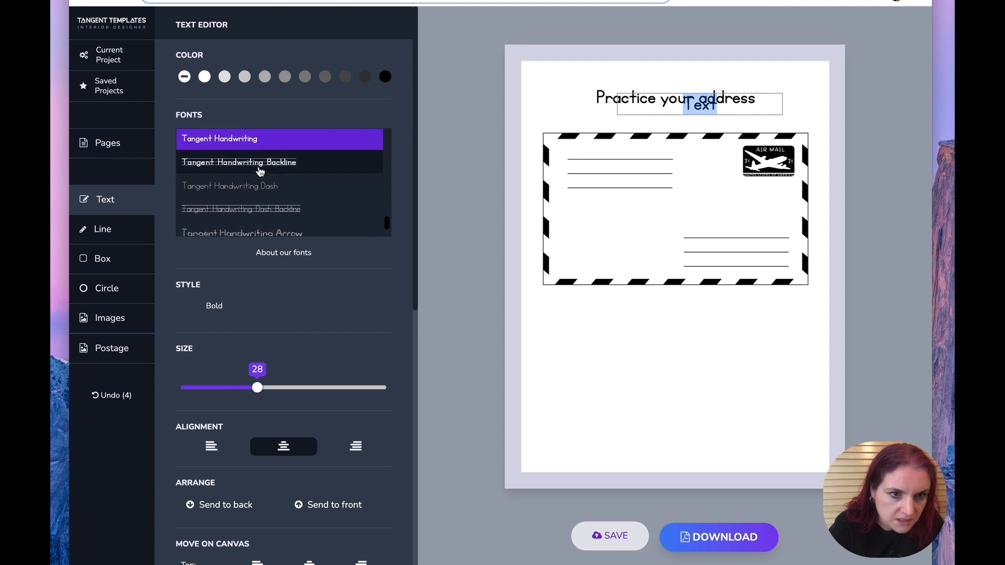
{"action": "left_click", "coordinate": [262, 163]}
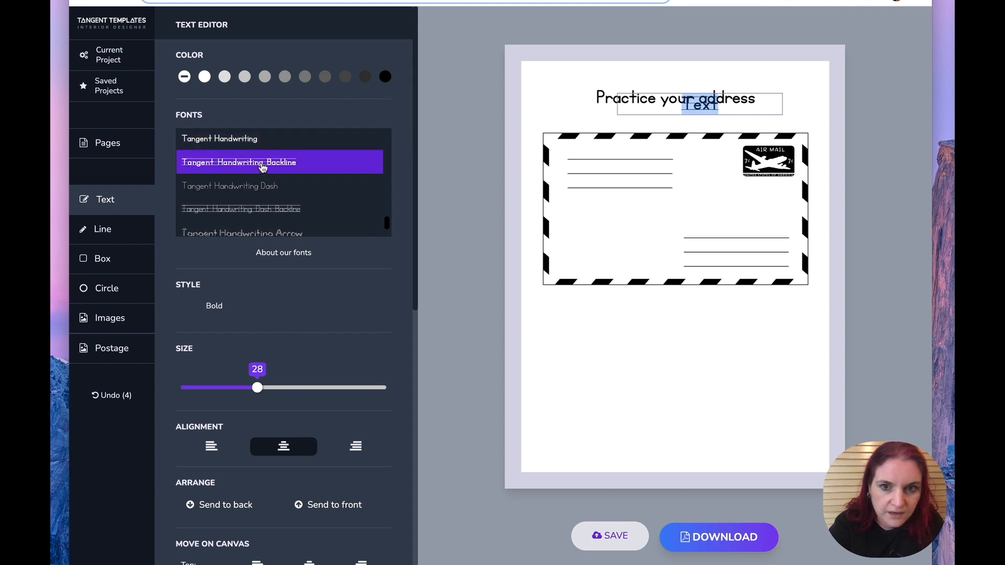
{"action": "scroll", "coordinate": [262, 186], "scroll_direction": "down", "scroll_amount": 2}
{"action": "left_click", "coordinate": [255, 192]}
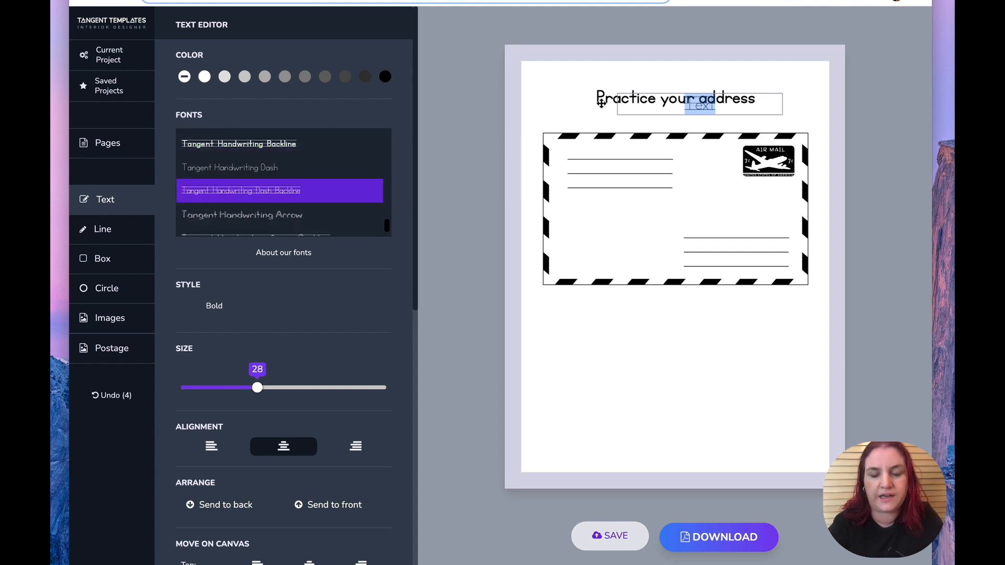
Step: Replace the placeholder text with the greeting "Dear Moom and Dad," and place it centred just below the envelope
{"action": "type", "text": "Dear"}
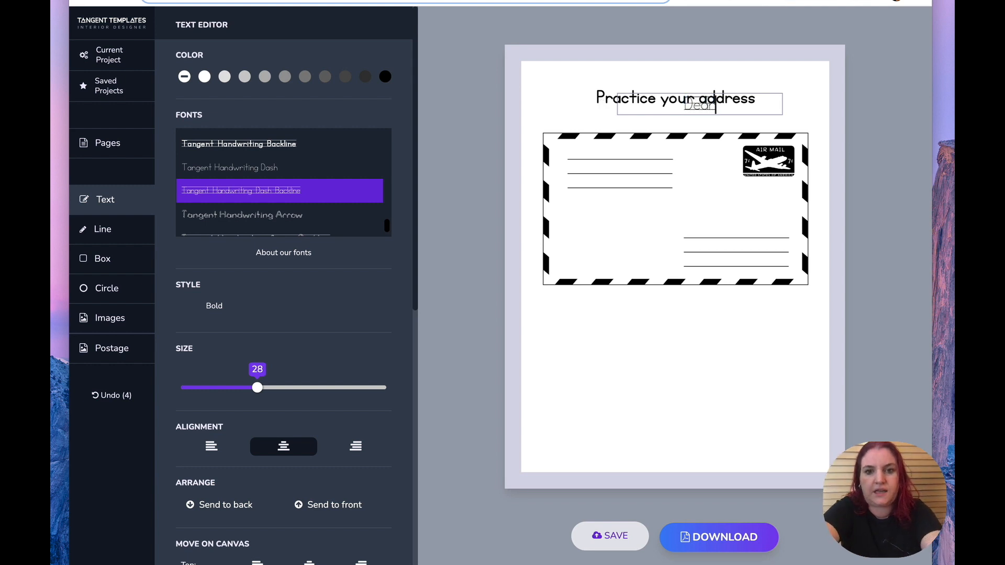
{"action": "type", "text": " Mom an"}
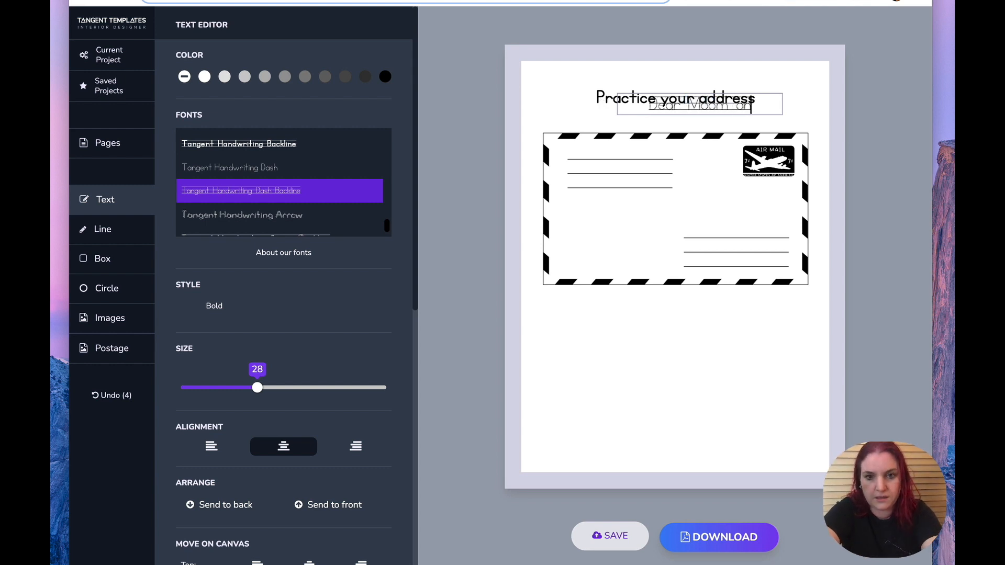
{"action": "type", "text": "d Dad,"}
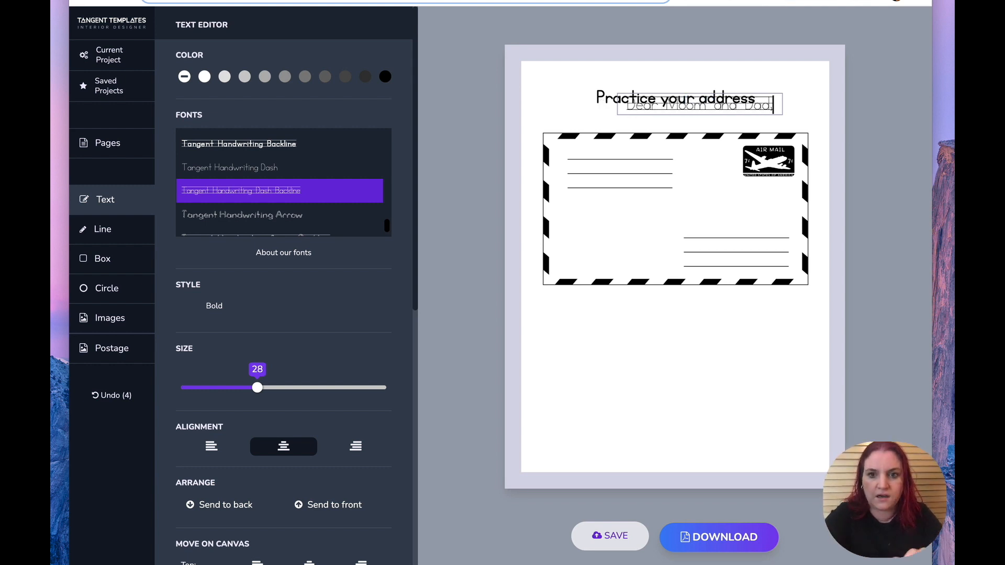
{"action": "left_click", "coordinate": [788, 91]}
{"action": "left_click", "coordinate": [778, 103]}
{"action": "left_click_drag", "start_coordinate": [778, 102], "coordinate": [740, 321]}
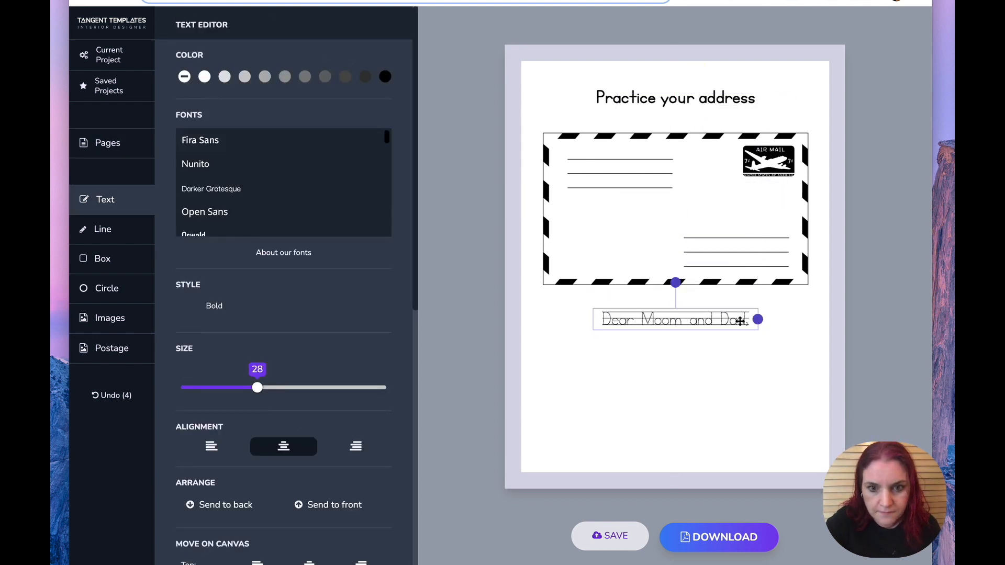
Step: Correct "Moom" to "Mom" in the greeting and add a second line reading "Wish you were here!"
{"action": "left_click", "coordinate": [668, 319]}
{"action": "key", "text": "BackSpace"}
{"action": "key", "text": "End"}
{"action": "key", "text": "Return"}
{"action": "type", "text": "Wish yuo were"}
{"action": "key", "text": "BackSpace"}
{"action": "key", "text": "BackSpace"}
{"action": "key", "text": "BackSpace"}
{"action": "key", "text": "BackSpace"}
{"action": "key", "text": "BackSpace"}
{"action": "key", "text": "BackSpace"}
{"action": "key", "text": "BackSpace"}
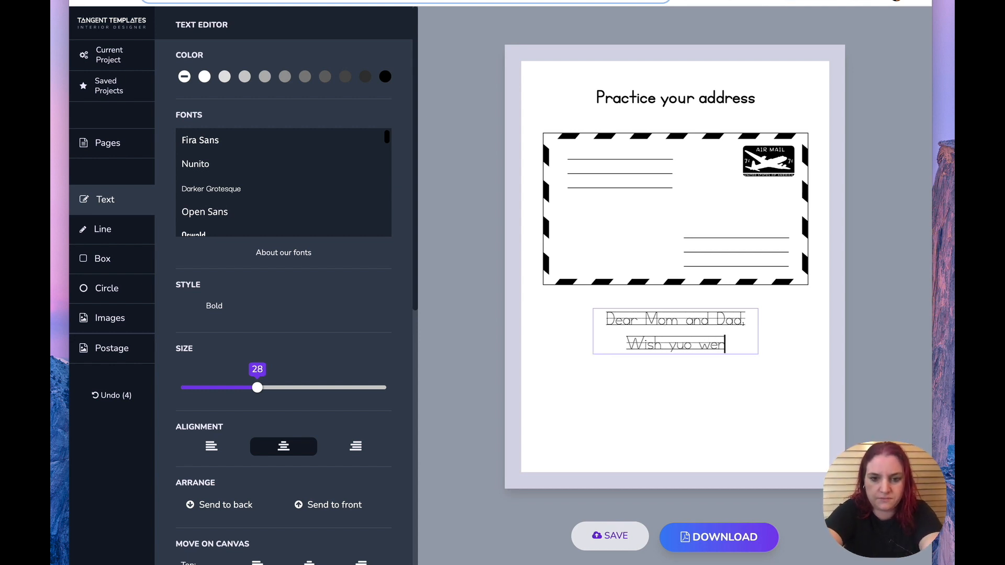
{"action": "type", "text": "ou were here"}
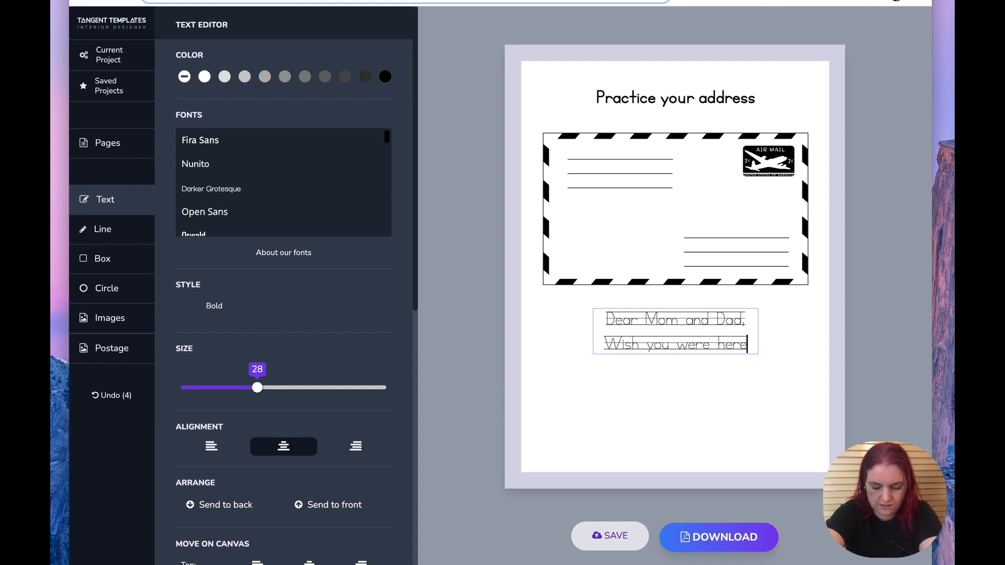
{"action": "type", "text": "!"}
Step: Add a third line reading "Lots of love" to the dashed letter text
{"action": "key", "text": "Return"}
{"action": "type", "text": "Lots "}
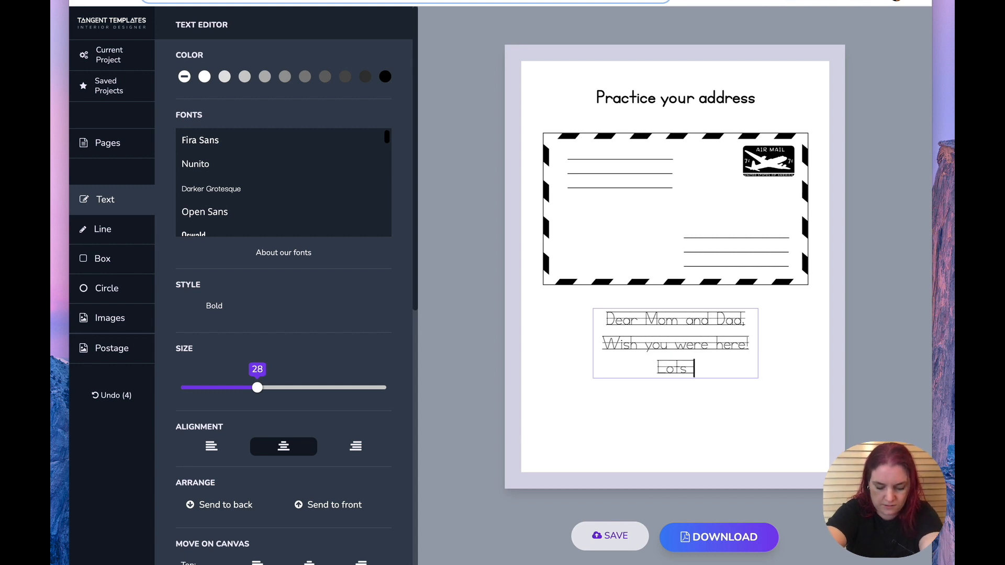
{"action": "type", "text": "of love"}
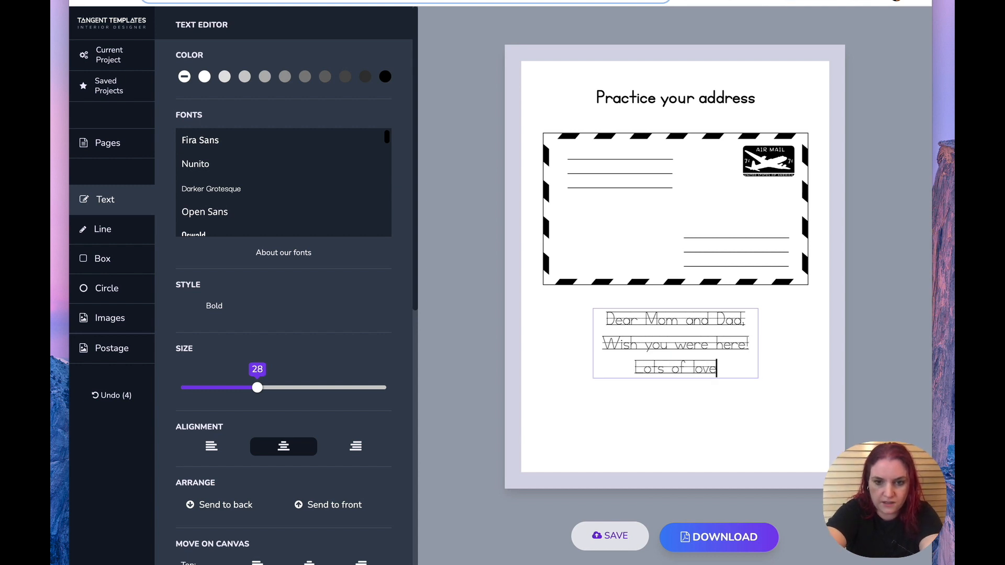
{"action": "left_click", "coordinate": [697, 415]}
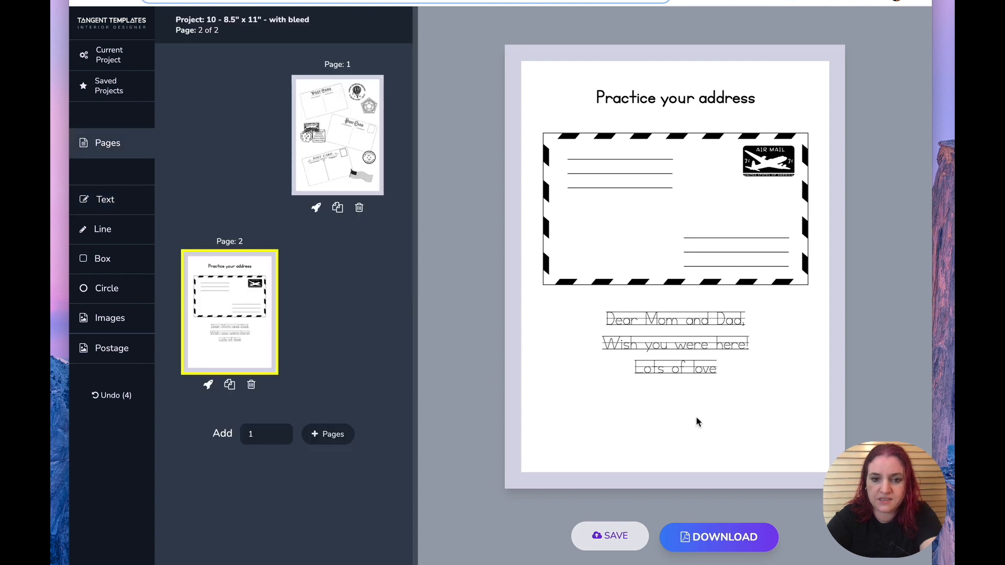
Step: Enlarge the letter text to size 41, widen its box so it fits on three lines, and centre it below the envelope
{"action": "left_click", "coordinate": [680, 343]}
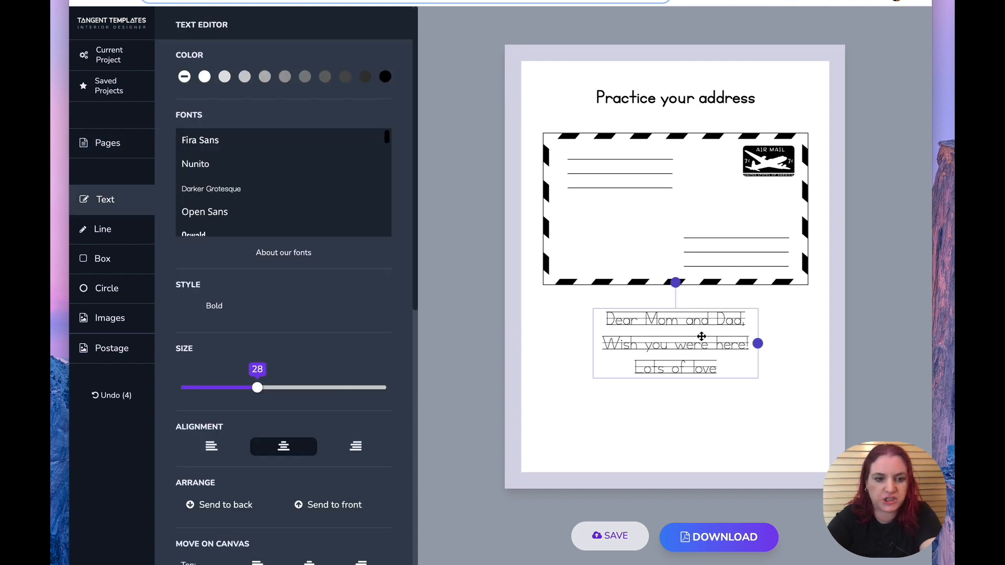
{"action": "left_click", "coordinate": [281, 387]}
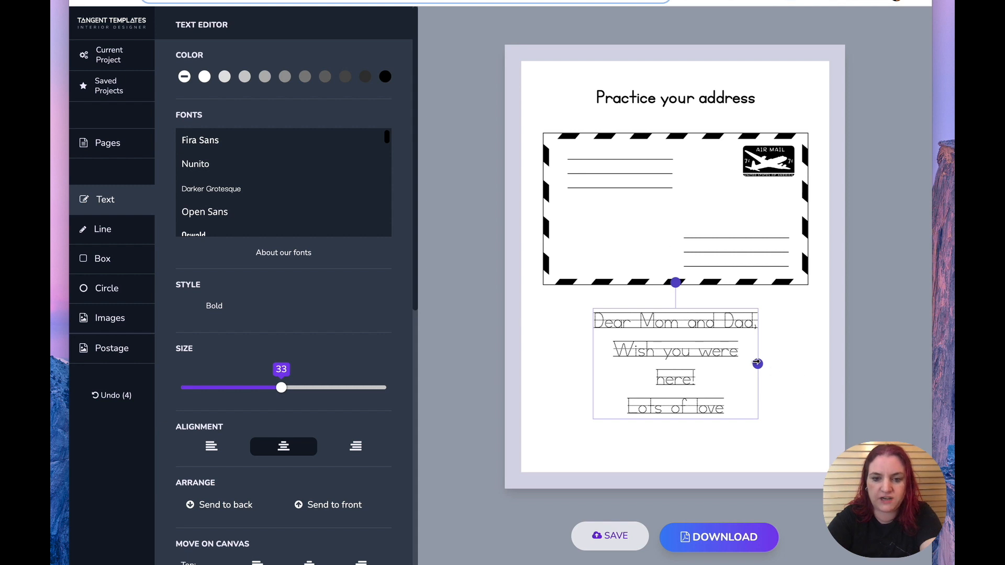
{"action": "left_click_drag", "start_coordinate": [758, 363], "coordinate": [799, 350]}
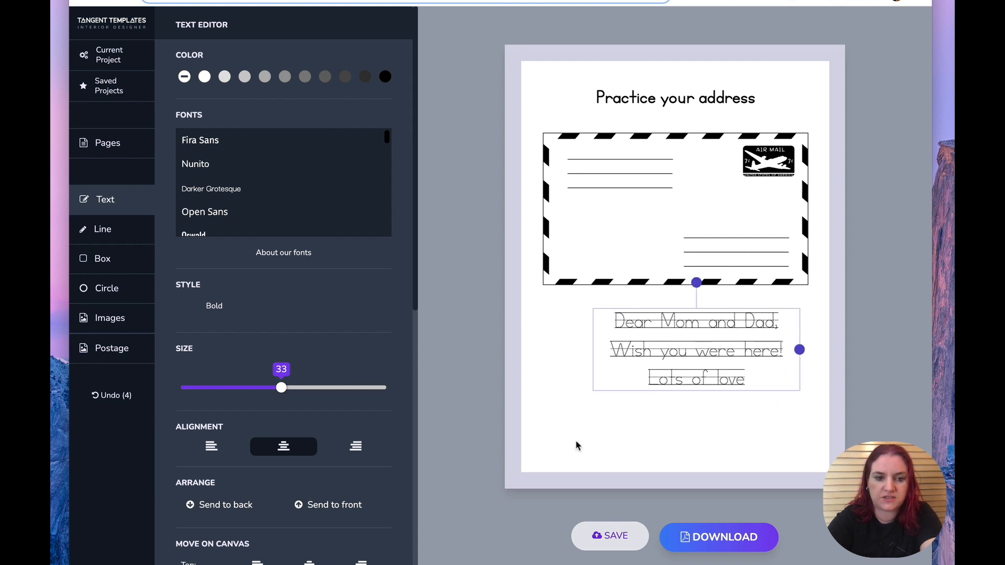
{"action": "left_click_drag", "start_coordinate": [297, 394], "coordinate": [321, 396]}
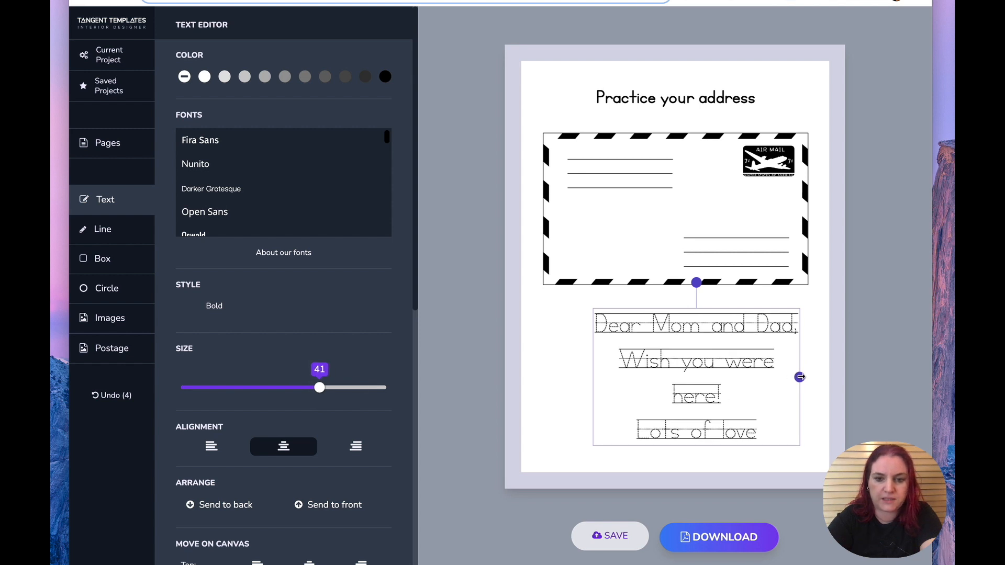
{"action": "left_click_drag", "start_coordinate": [799, 377], "coordinate": [833, 377]}
{"action": "left_click_drag", "start_coordinate": [746, 361], "coordinate": [694, 361]}
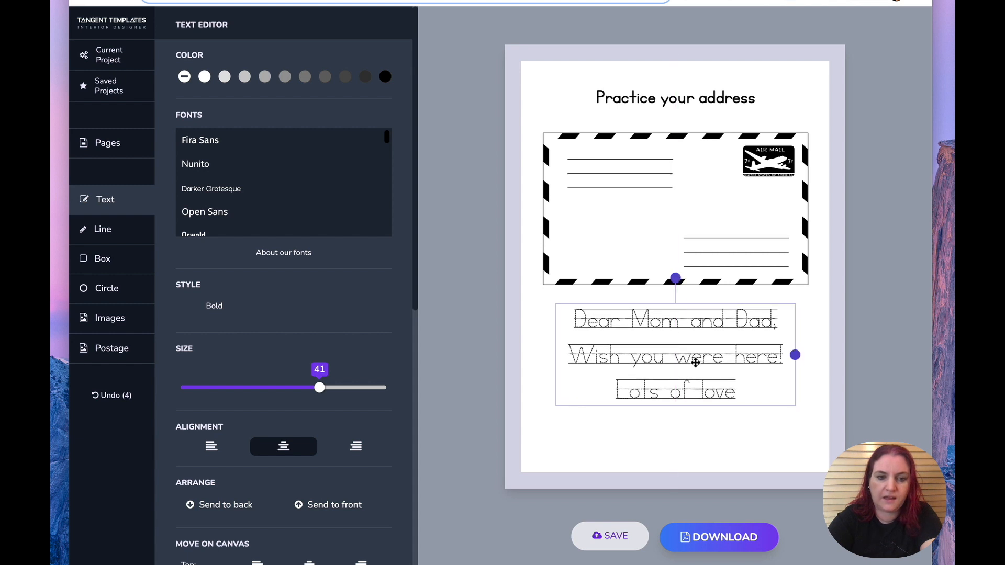
{"action": "left_click", "coordinate": [648, 444]}
Step: Add another text element reading "Now sign your name"
{"action": "left_click", "coordinate": [121, 205]}
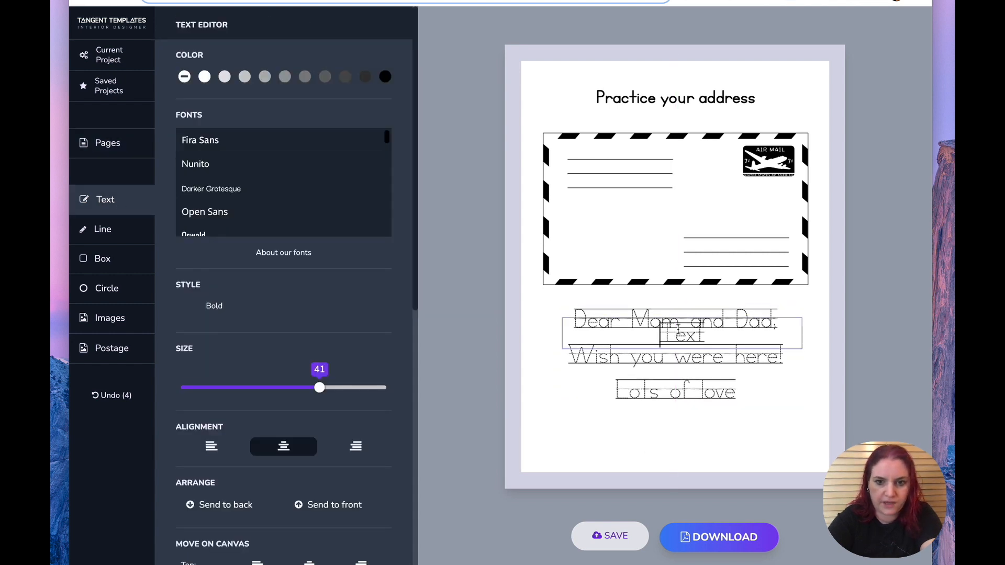
{"action": "double_click", "coordinate": [677, 330]}
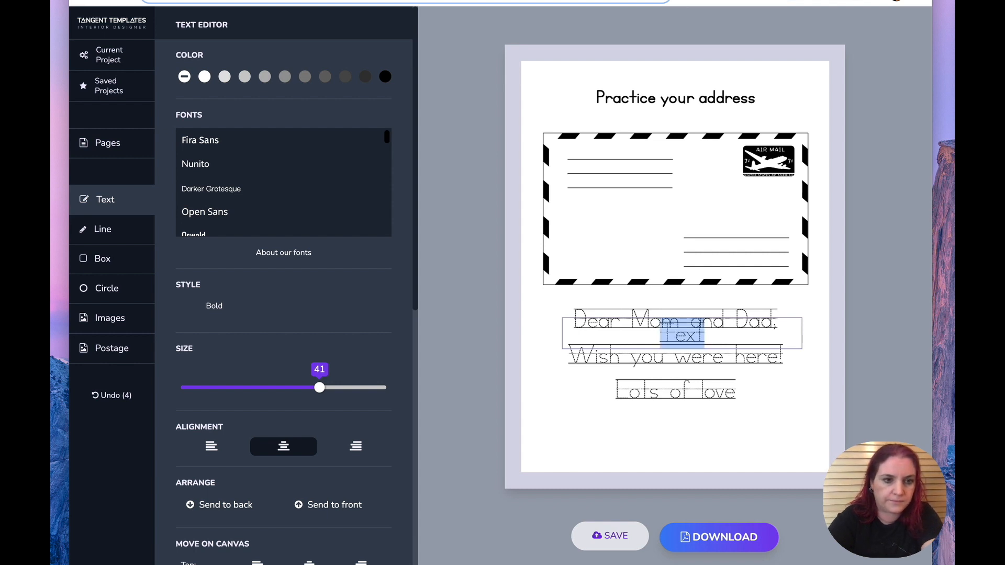
{"action": "type", "text": "Write y"}
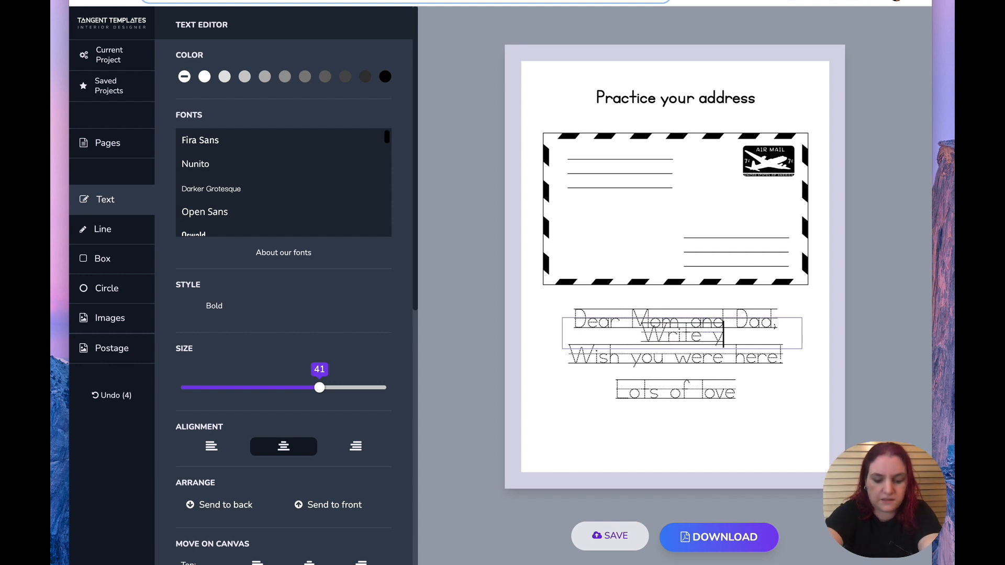
{"action": "key", "text": "ctrl+a"}
{"action": "type", "text": "N"}
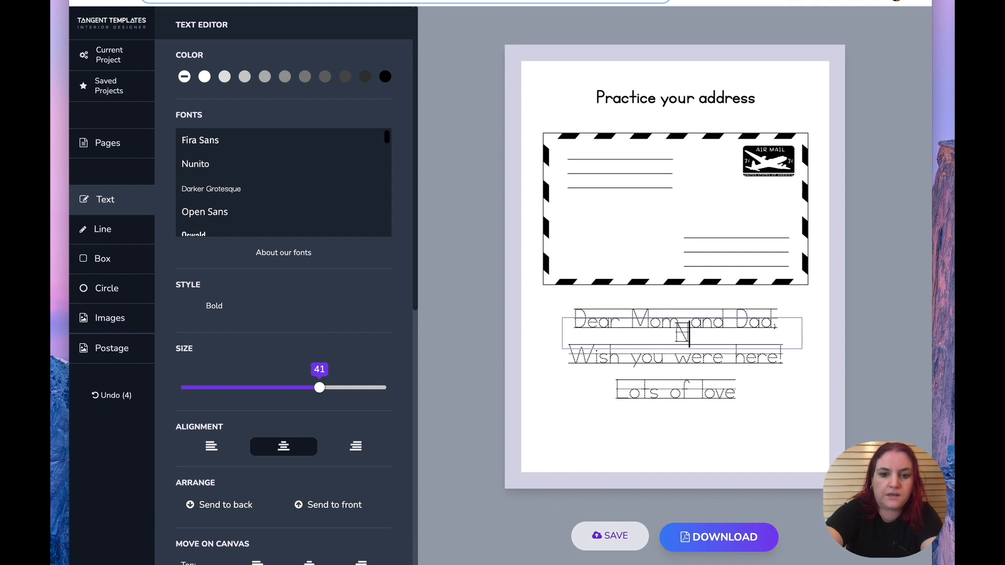
{"action": "type", "text": "ow sign your name"}
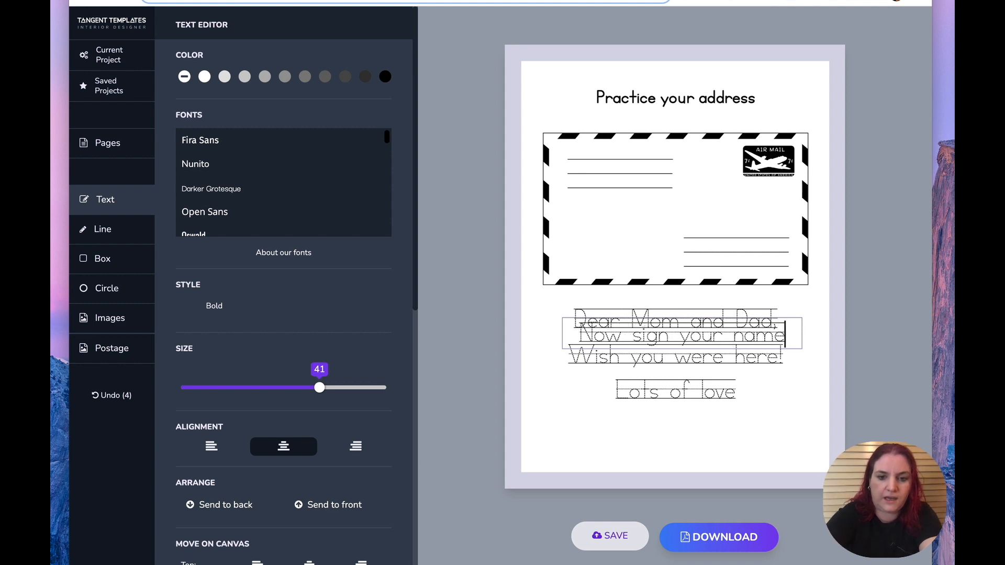
Step: Change the font of the "Now sign your name" text to Tangent Handwriting
{"action": "key", "text": "ctrl+a"}
{"action": "scroll", "coordinate": [276, 195], "scroll_direction": "down", "scroll_amount": 10}
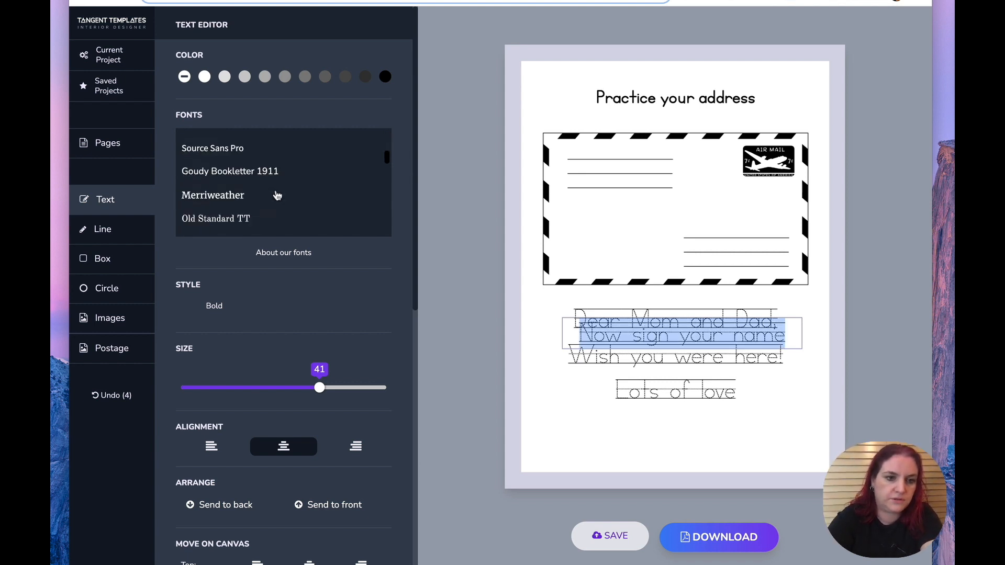
{"action": "scroll", "coordinate": [271, 201], "scroll_direction": "up", "scroll_amount": 5}
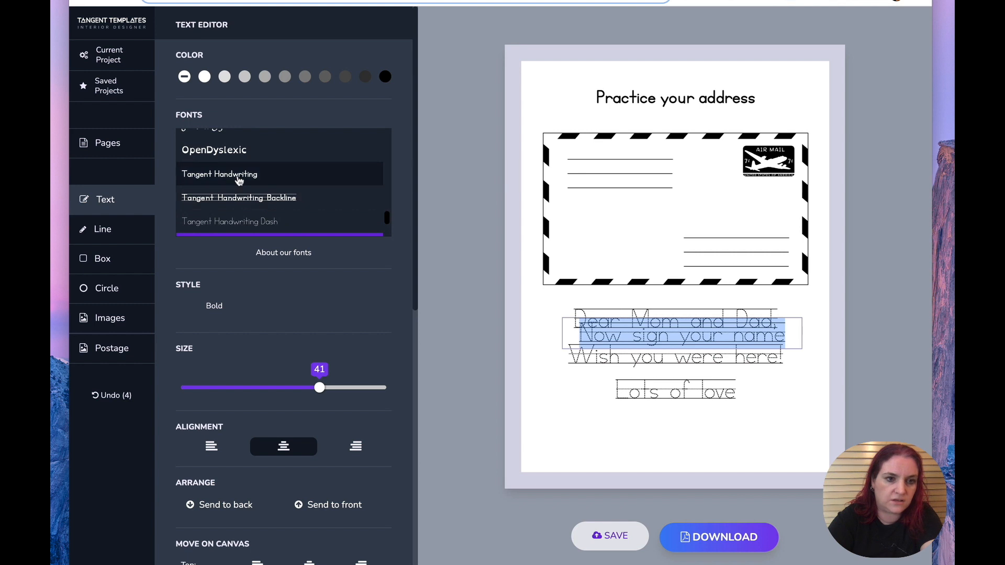
{"action": "left_click", "coordinate": [239, 176]}
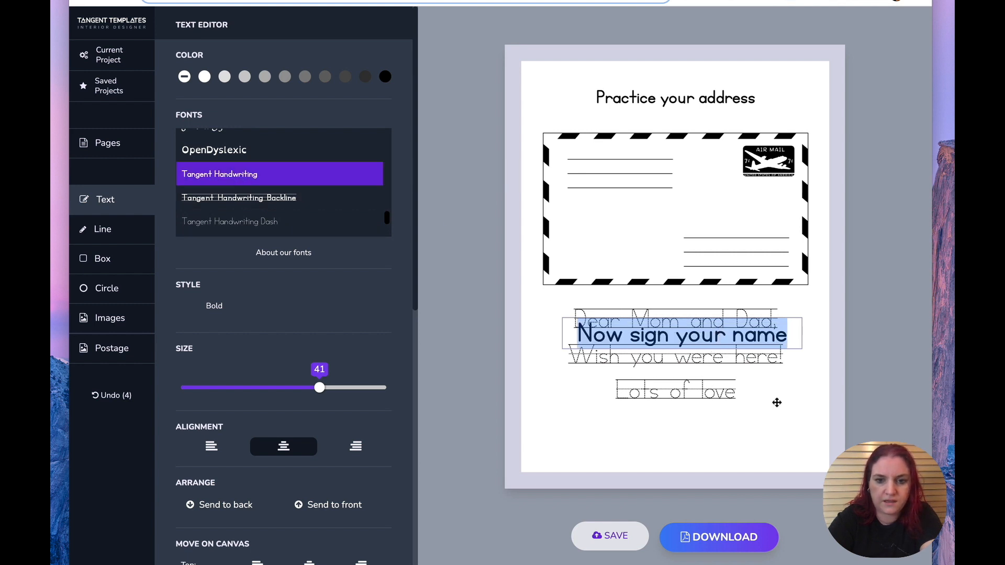
Step: Move the "Now sign your name" text below the "Lots of love" line and reduce it to size 22
{"action": "key", "text": "Escape"}
{"action": "left_click_drag", "start_coordinate": [728, 337], "coordinate": [693, 426]}
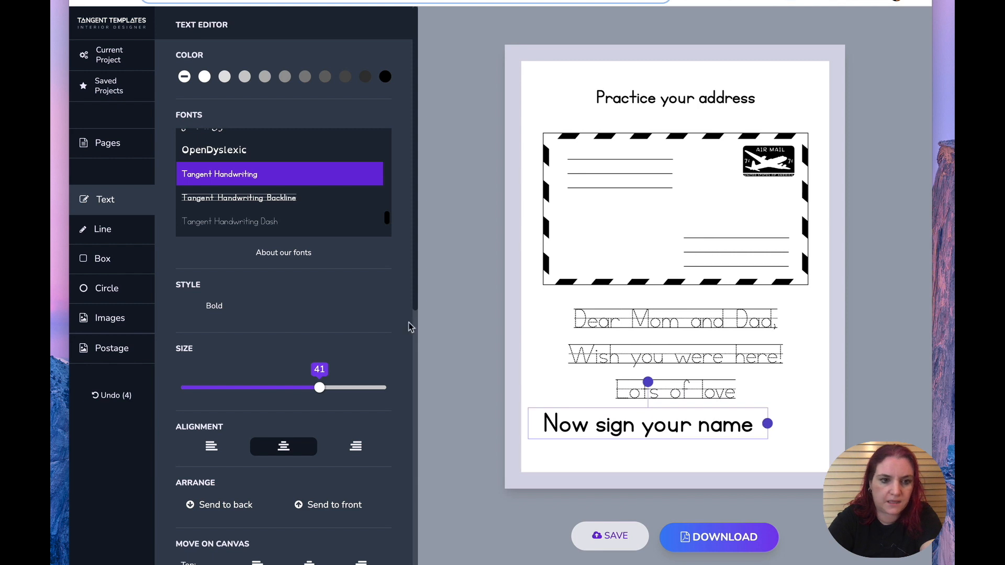
{"action": "left_click", "coordinate": [251, 387]}
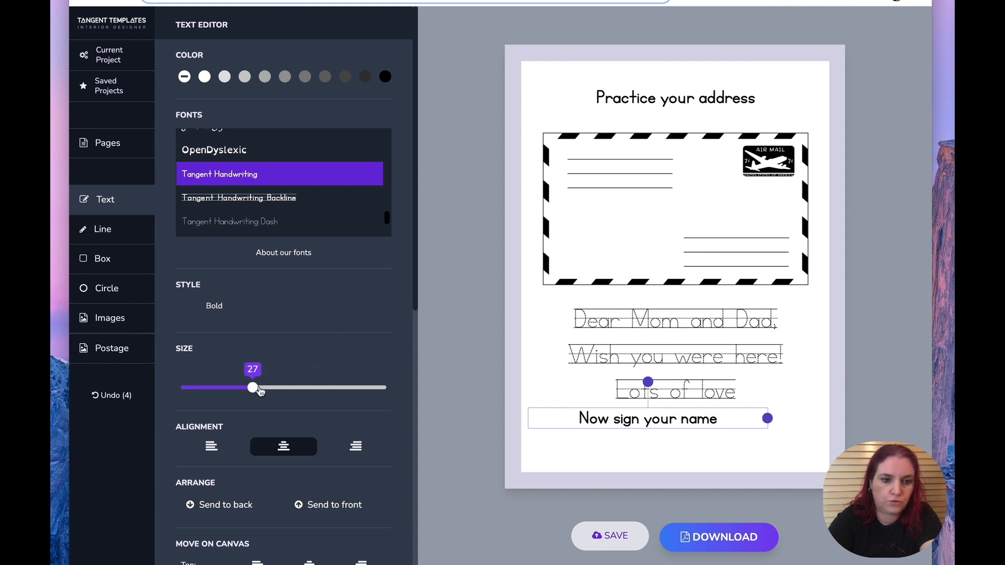
{"action": "left_click", "coordinate": [230, 388]}
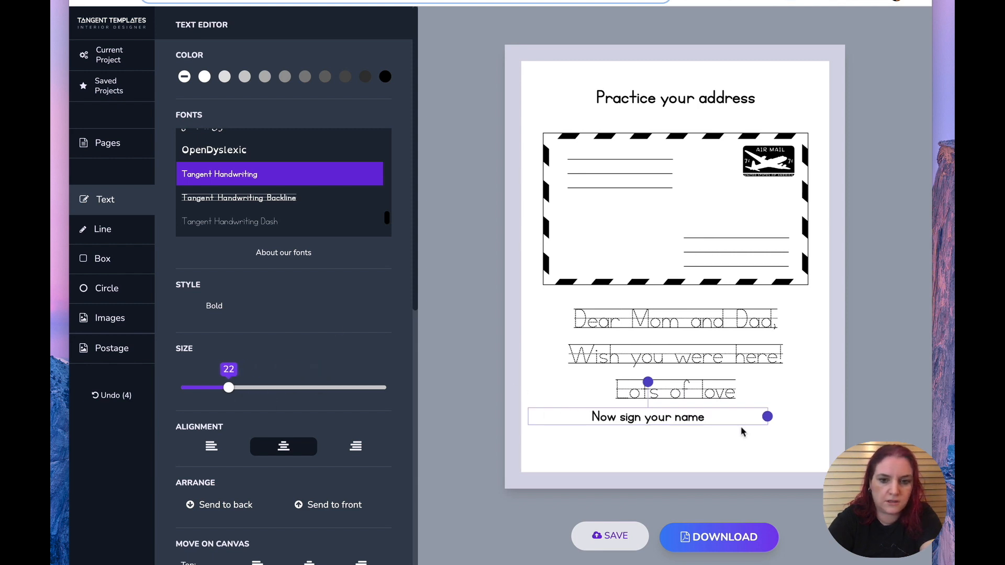
Step: Add a colon to the end of "Now sign your name" and move the text down and left, near the page's lower margin
{"action": "left_click", "coordinate": [718, 430]}
{"action": "double_click", "coordinate": [700, 417]}
{"action": "left_click", "coordinate": [706, 417]}
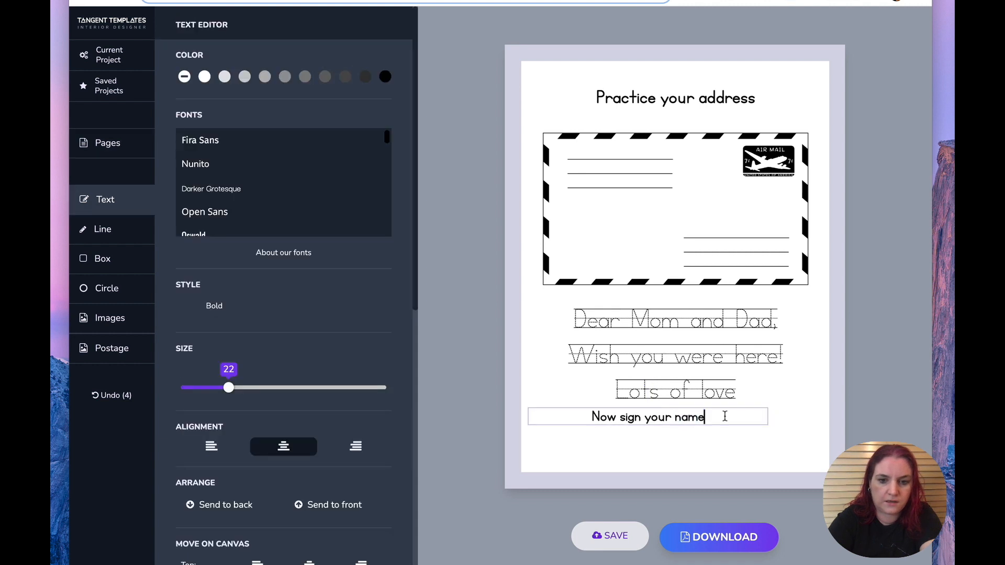
{"action": "type", "text": ":"}
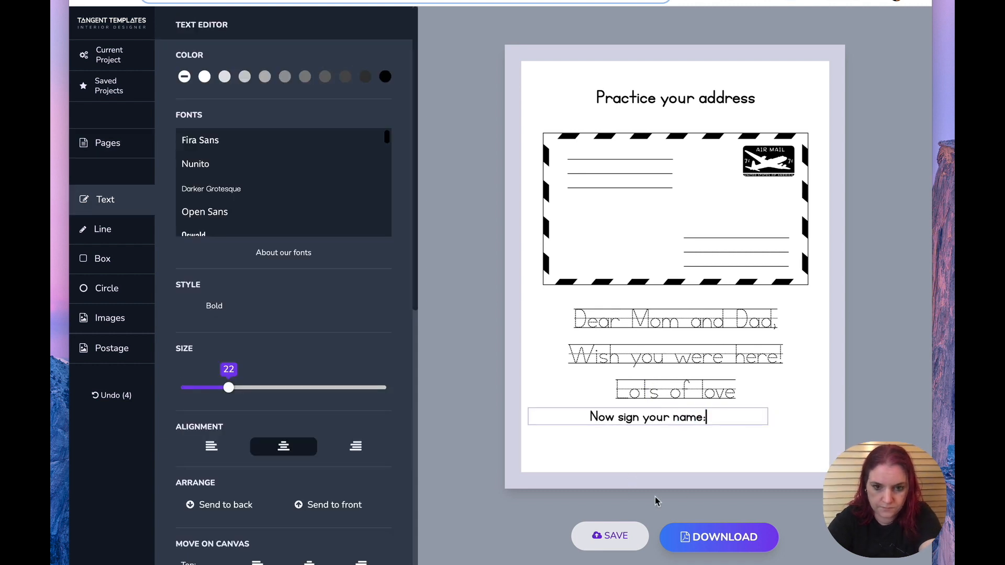
{"action": "left_click", "coordinate": [654, 444]}
{"action": "left_click_drag", "start_coordinate": [654, 416], "coordinate": [609, 444]}
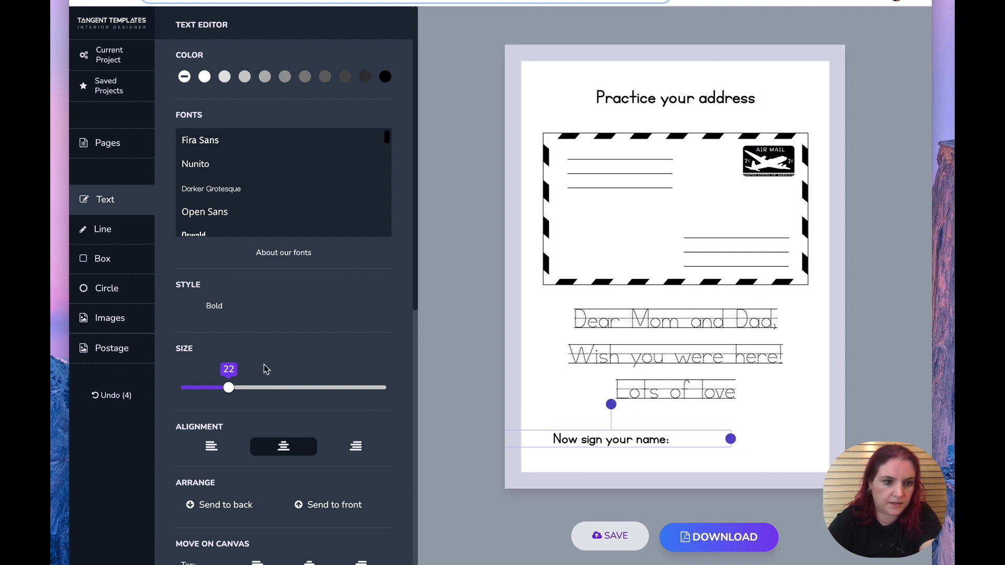
Step: Add a 3.00" wide horizontal line of thickness 1 and place it just after "Now sign your name:" as the signature line
{"action": "left_click", "coordinate": [101, 240]}
{"action": "left_click_drag", "start_coordinate": [654, 254], "coordinate": [723, 443]}
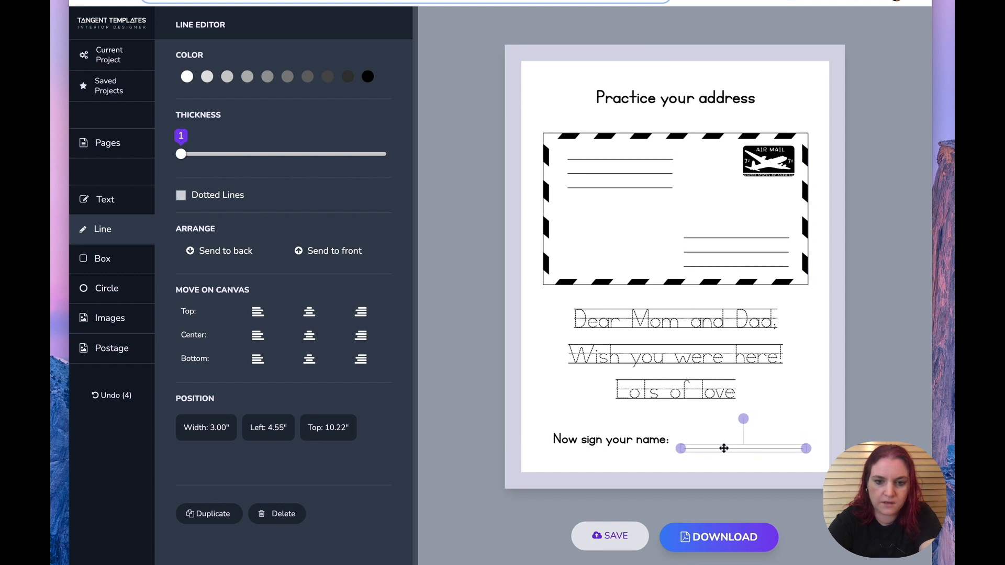
{"action": "left_click", "coordinate": [621, 451]}
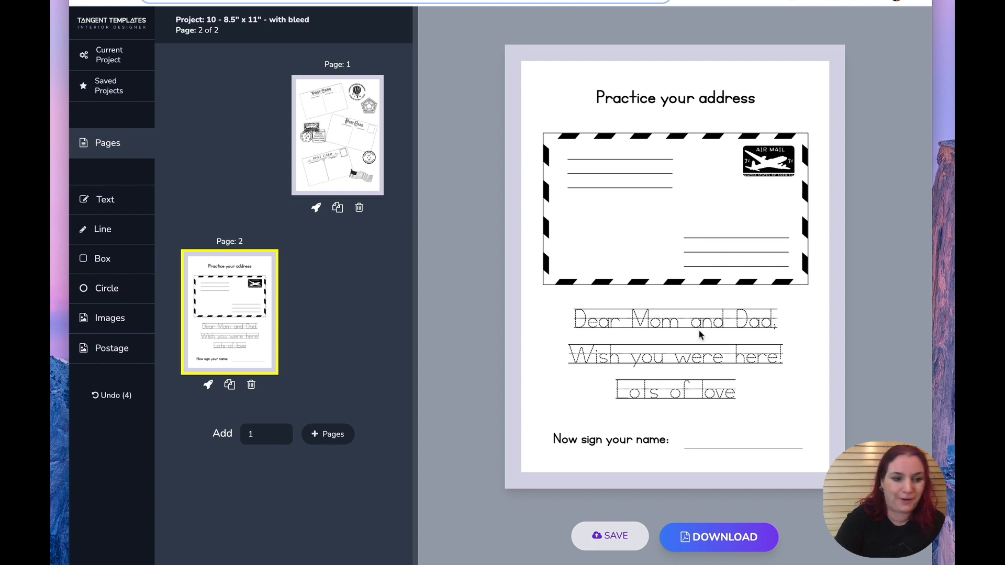
Step: Look through the postage graphics, from postmarks to postcards, envelopes and mail stamps, and return to the page overview
{"action": "left_click", "coordinate": [95, 360]}
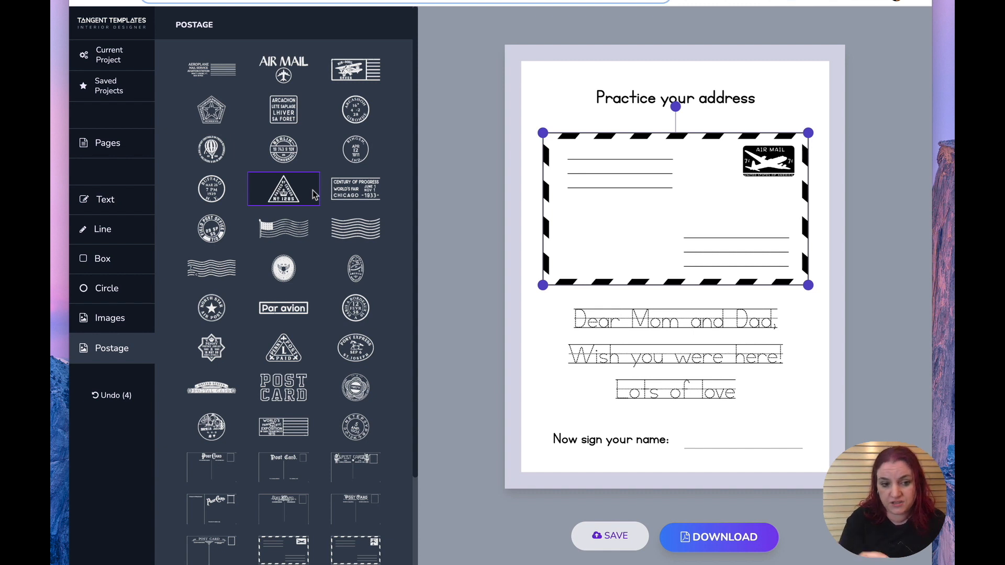
{"action": "scroll", "coordinate": [314, 194], "scroll_direction": "down", "scroll_amount": 3}
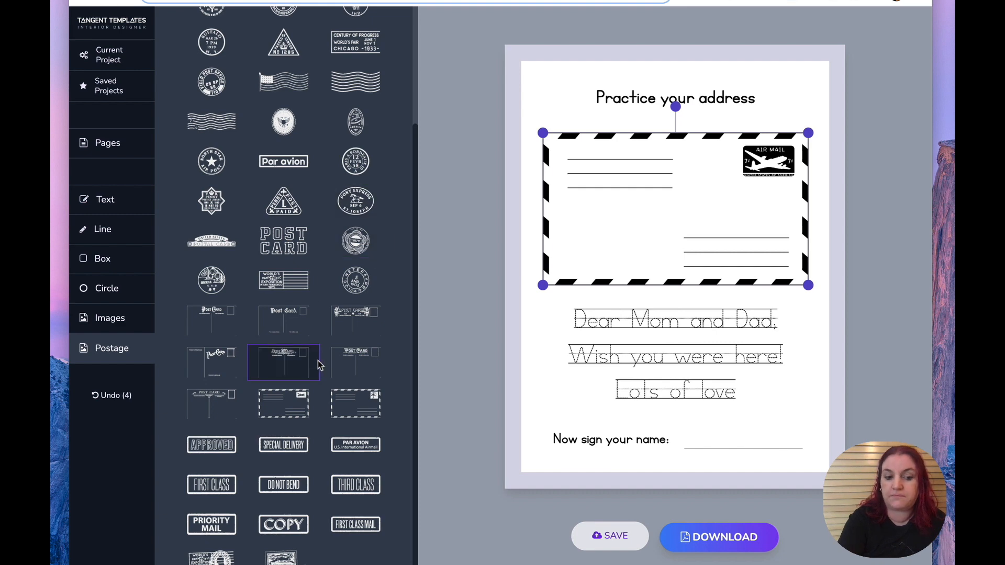
{"action": "scroll", "coordinate": [318, 360], "scroll_direction": "up", "scroll_amount": 3}
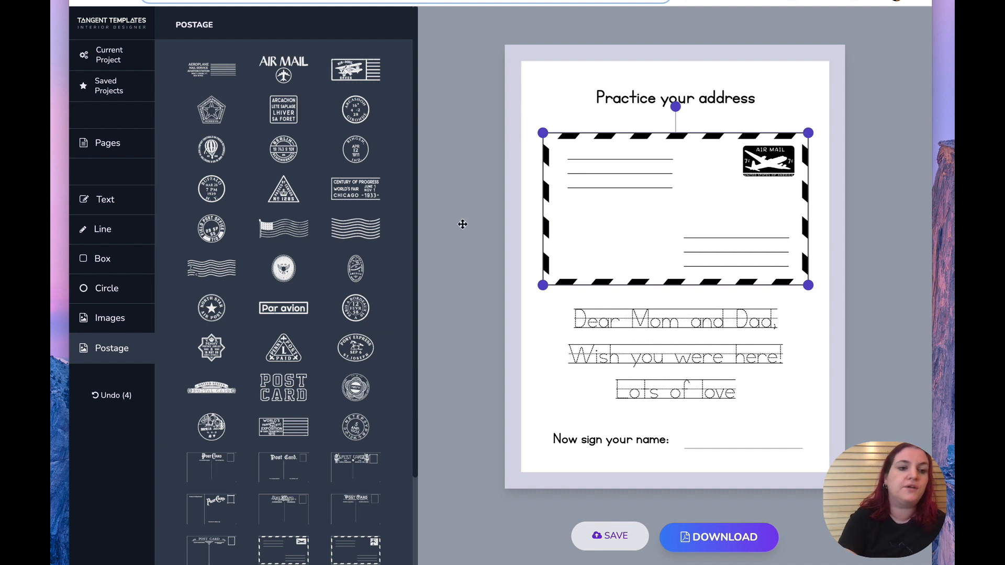
{"action": "left_click", "coordinate": [101, 147]}
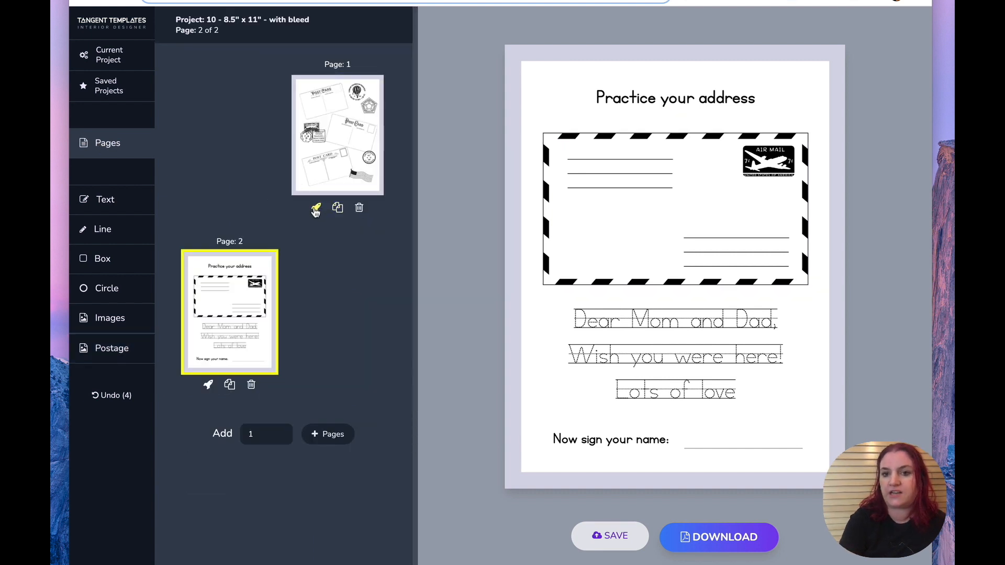